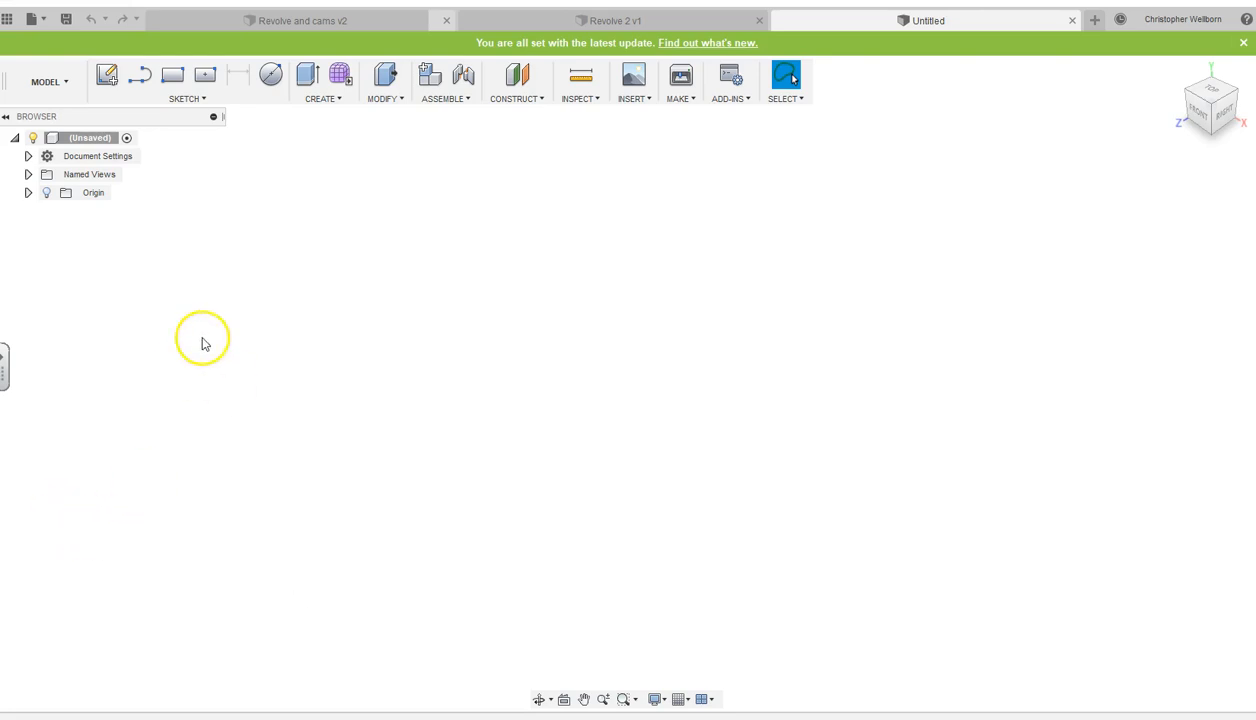
# - Start a new sketch on the front origin plane
pyautogui.click(190, 99)
pyautogui.click(160, 118)
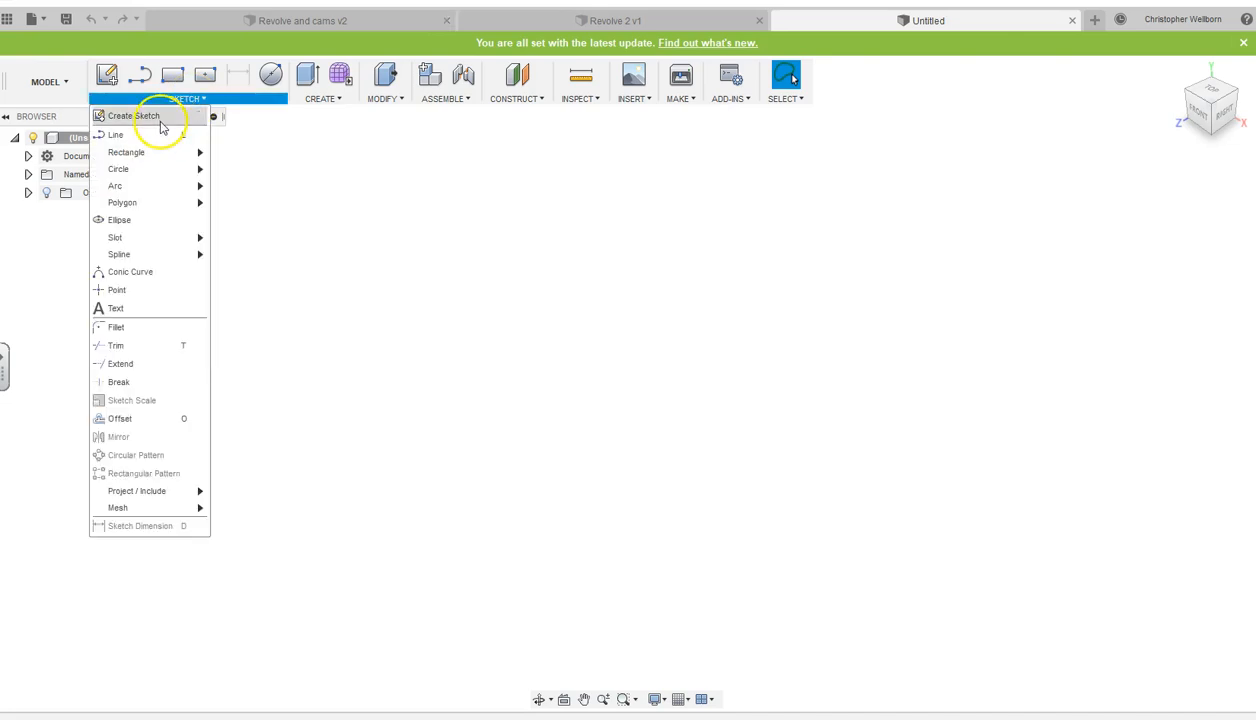
pyautogui.click(668, 395)
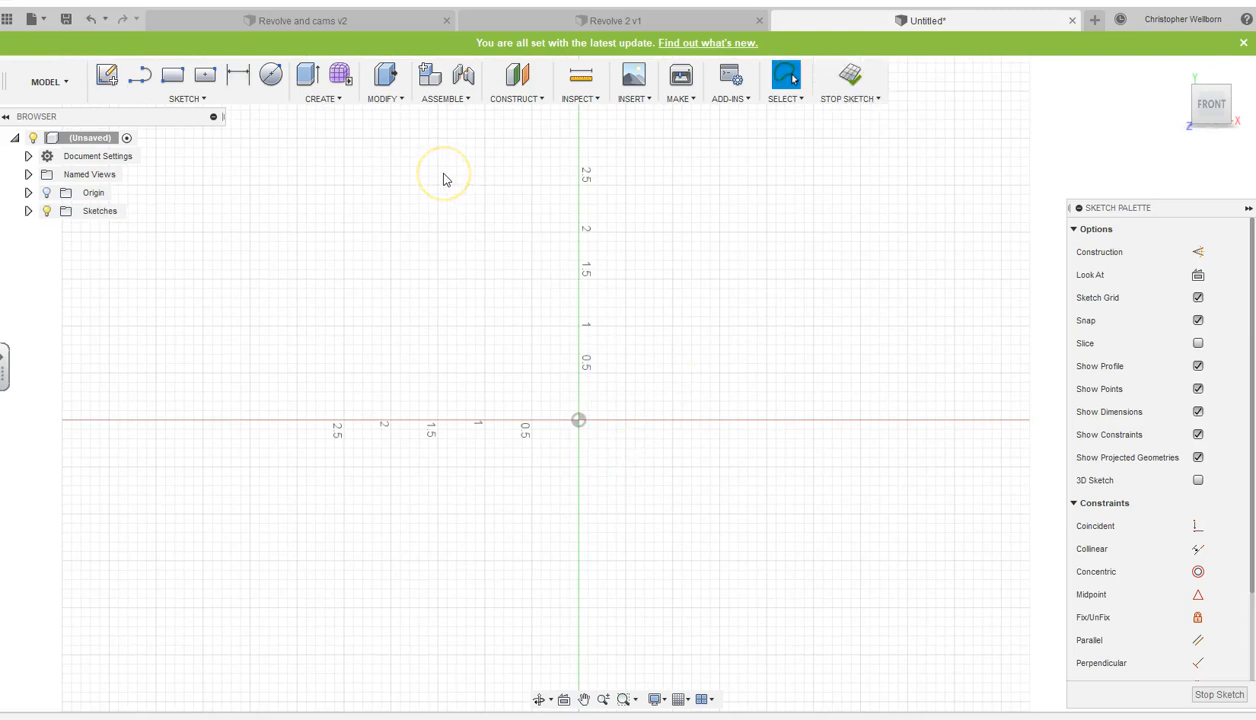
# - Draw a center diameter circle of 2.5 in centred on the origin
pyautogui.click(270, 75)
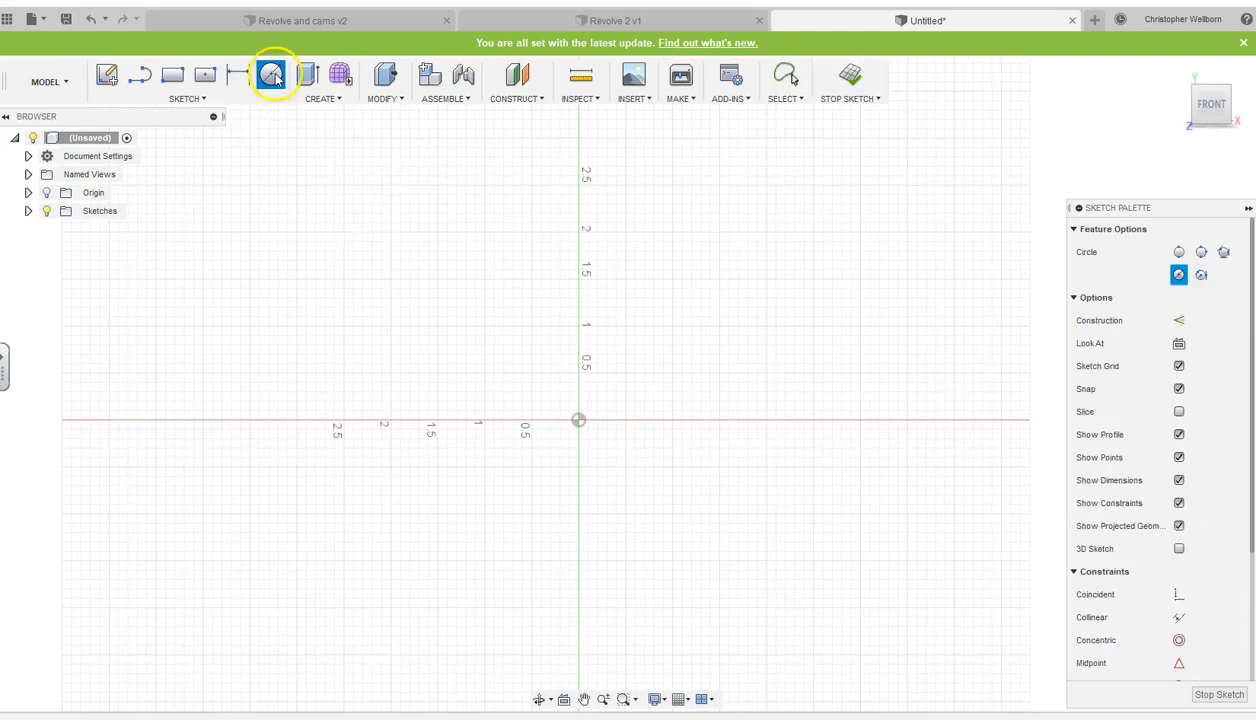
pyautogui.click(203, 99)
pyautogui.moveTo(150, 171)
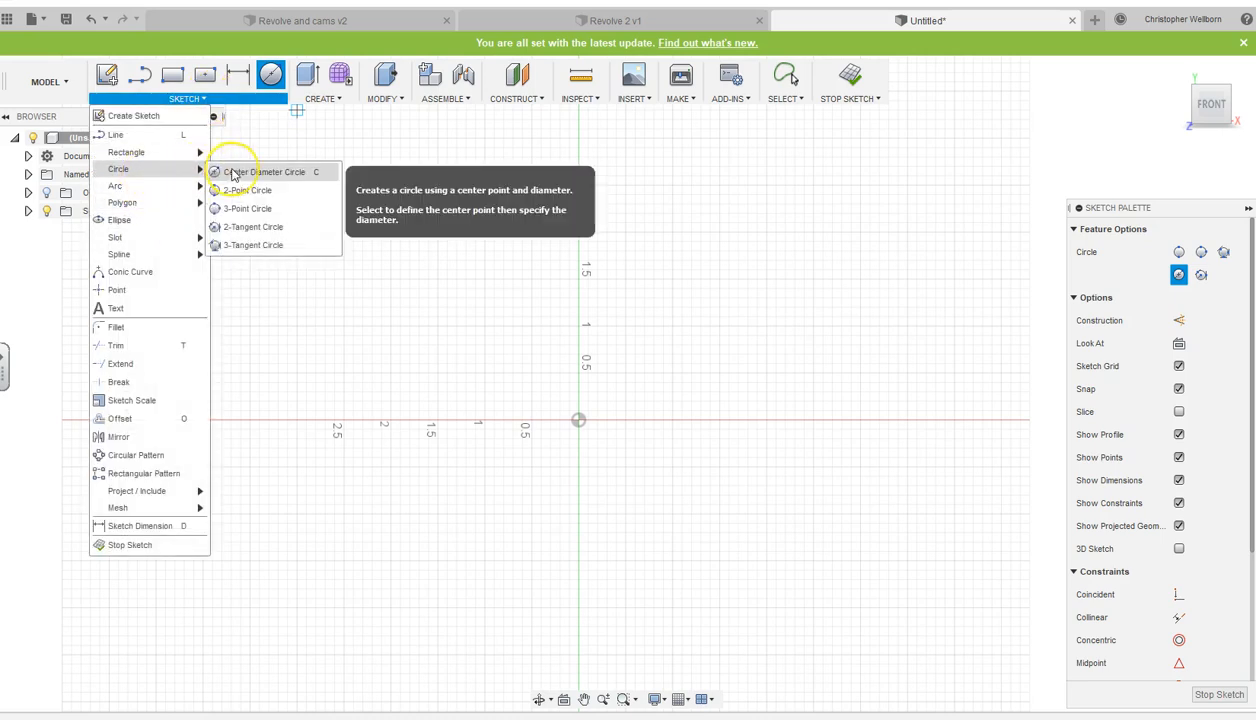
pyautogui.click(234, 173)
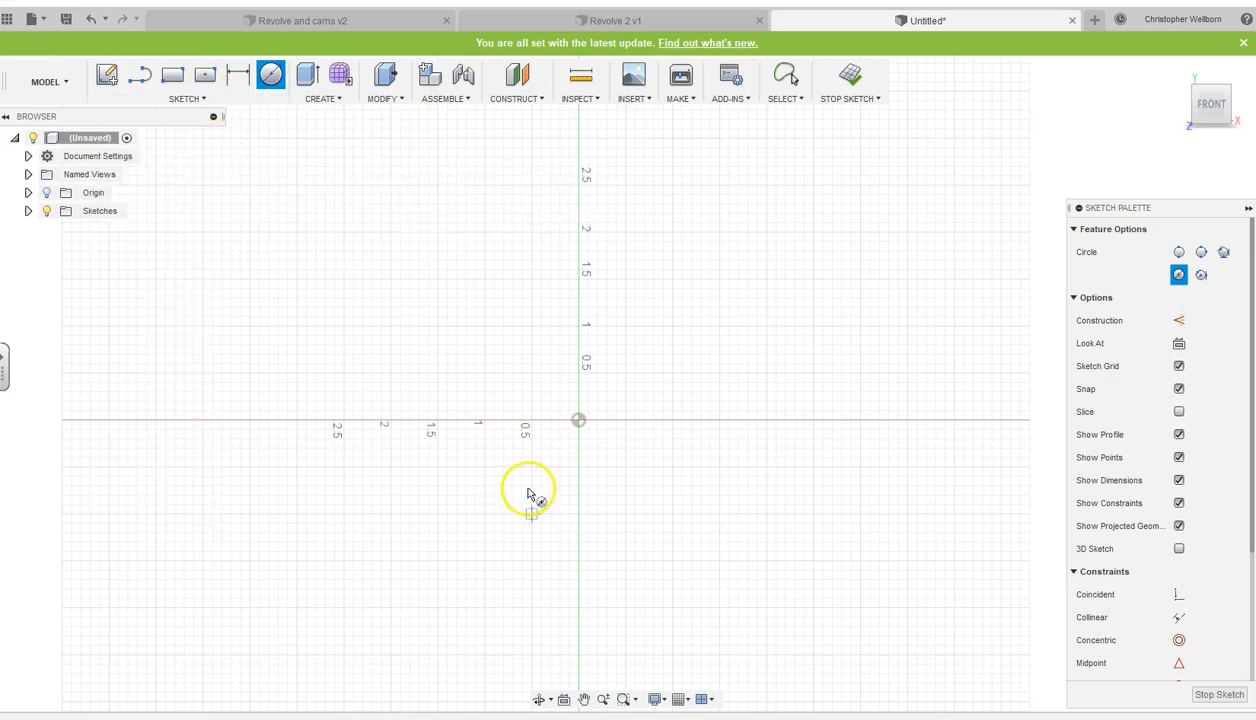
pyautogui.click(578, 421)
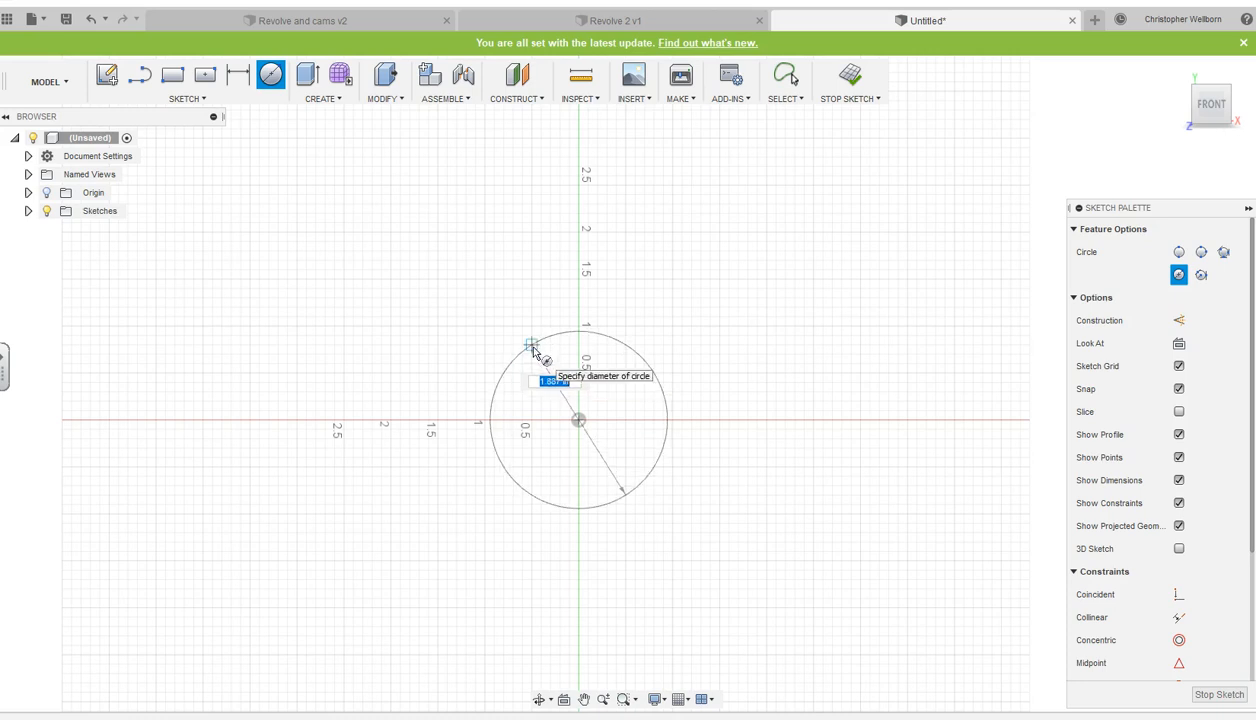
pyautogui.write('2.5')
pyautogui.press('Return')
pyautogui.press('Escape')
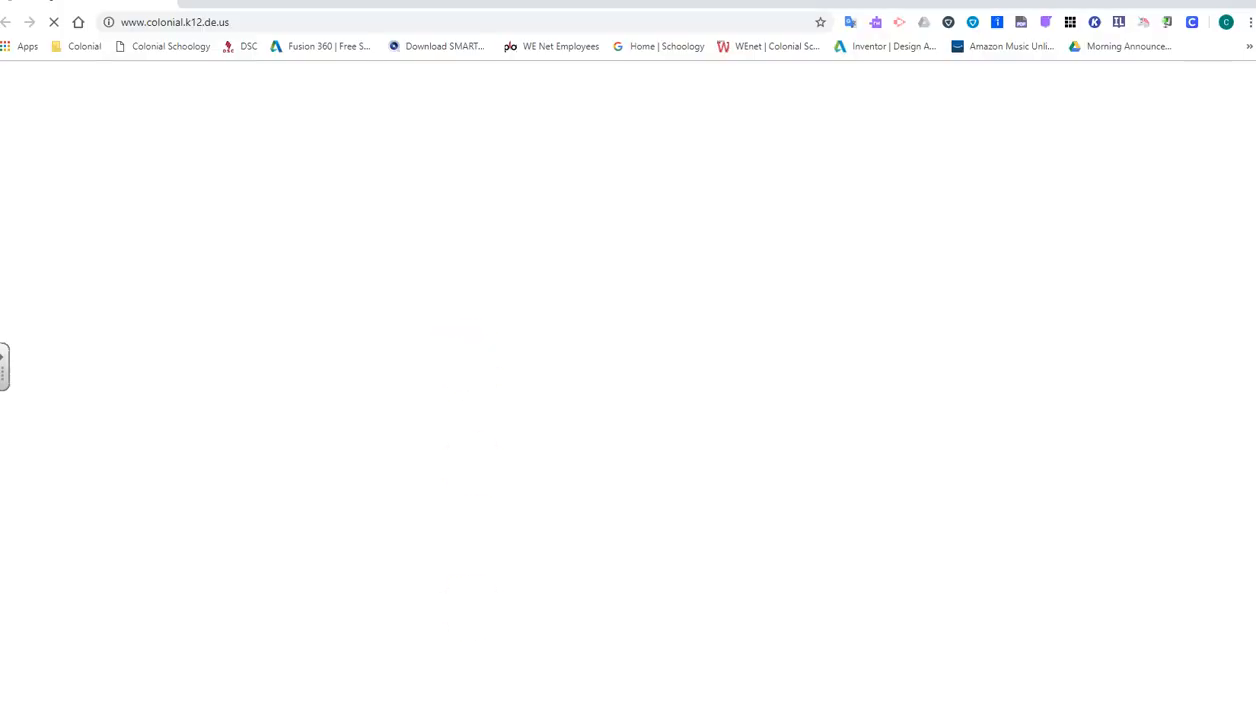
# - Switch to the browser, examine the dimensions of drawing #2 in PreCam_Modeling_Practice.pdf, and return to the Fusion 360 sketch
pyautogui.click(659, 50)
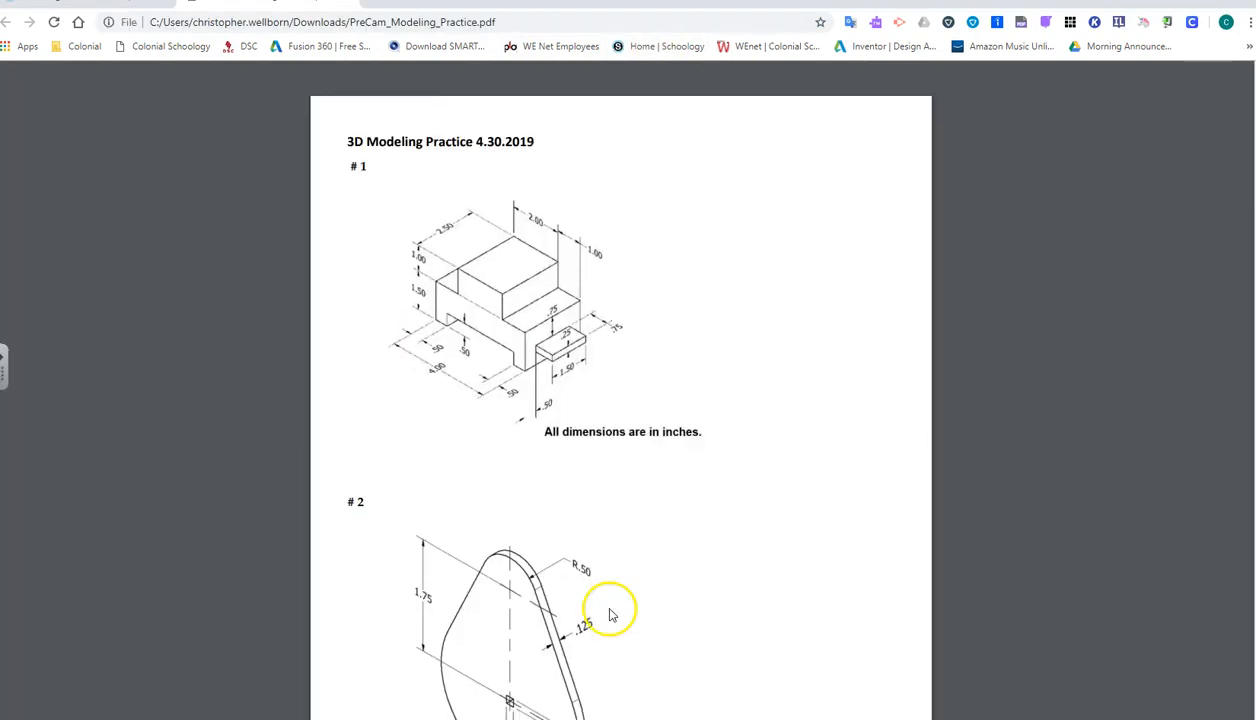
pyautogui.scroll(-3, 610, 611)
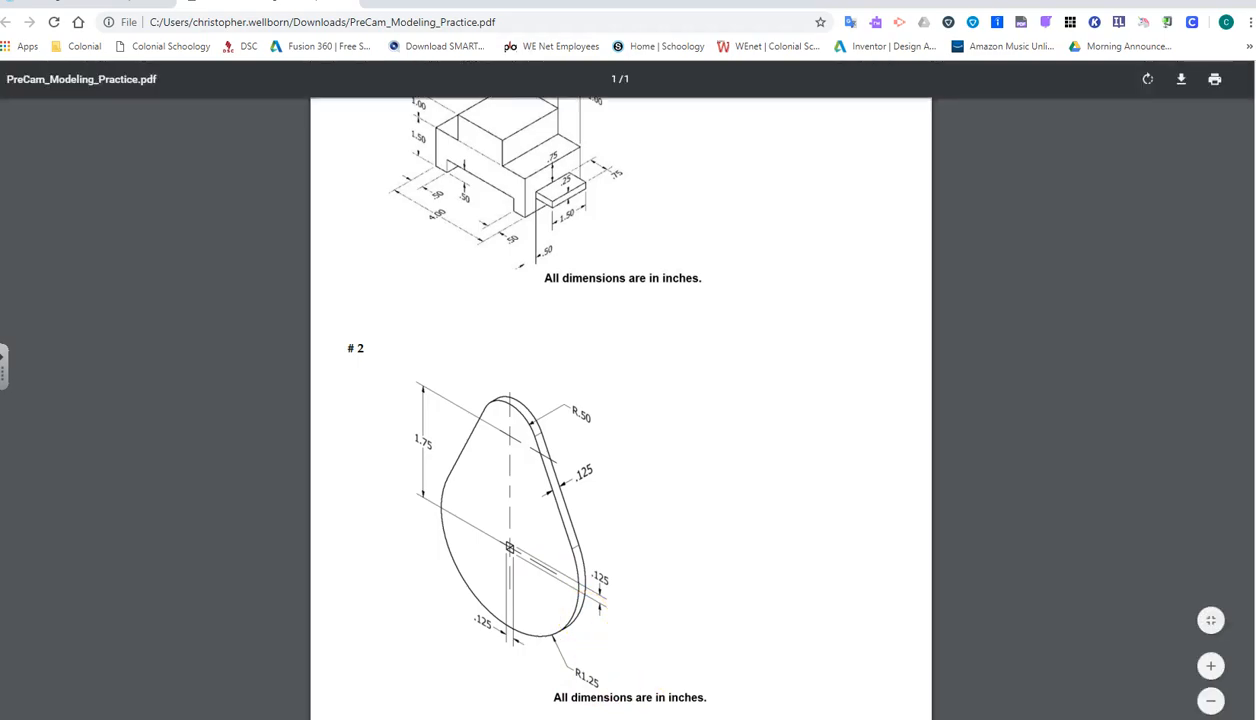
pyautogui.hotkey('alt', 'Tab')
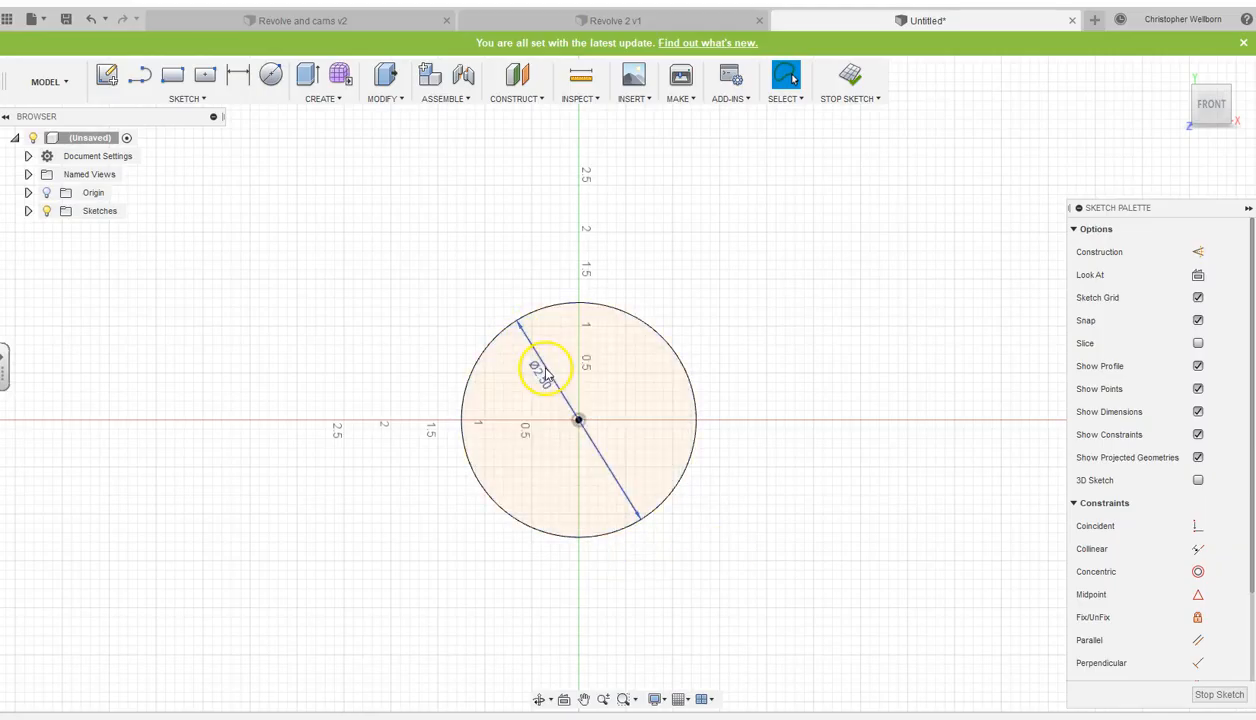
# - Draw a second center diameter circle of 1 in on the vertical axis above the large circle
pyautogui.click(271, 79)
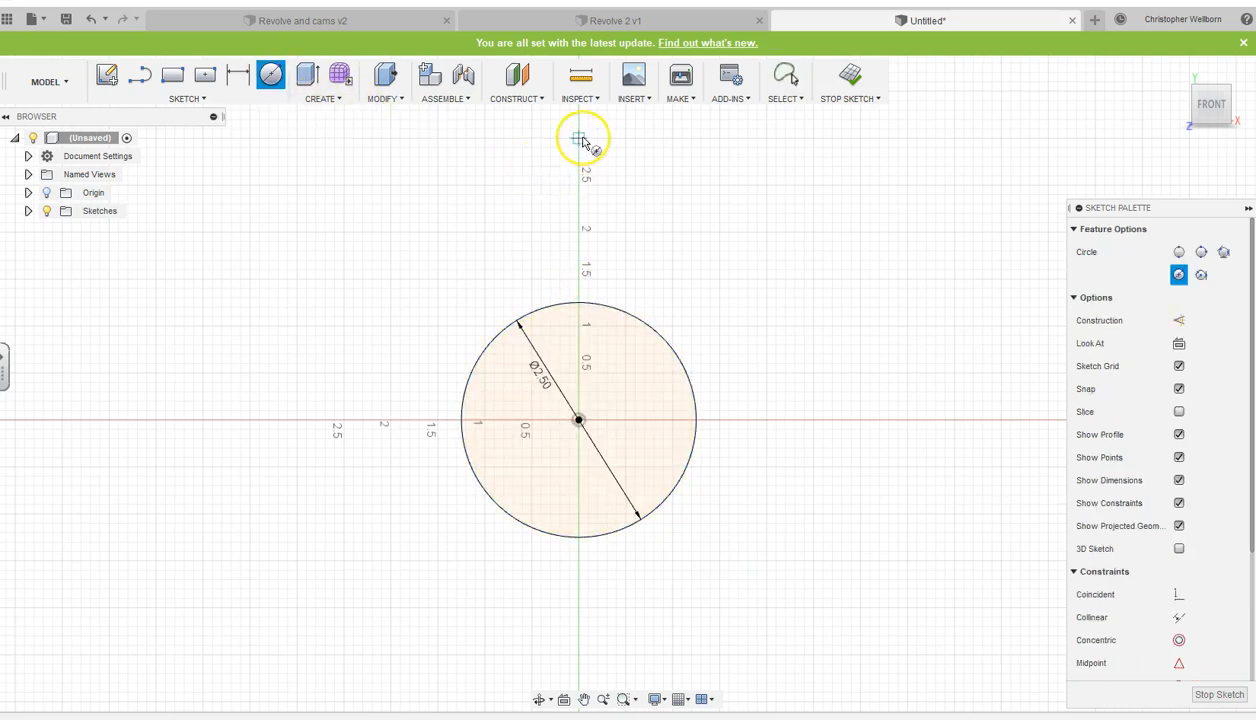
pyautogui.scroll(-2, 670, 218)
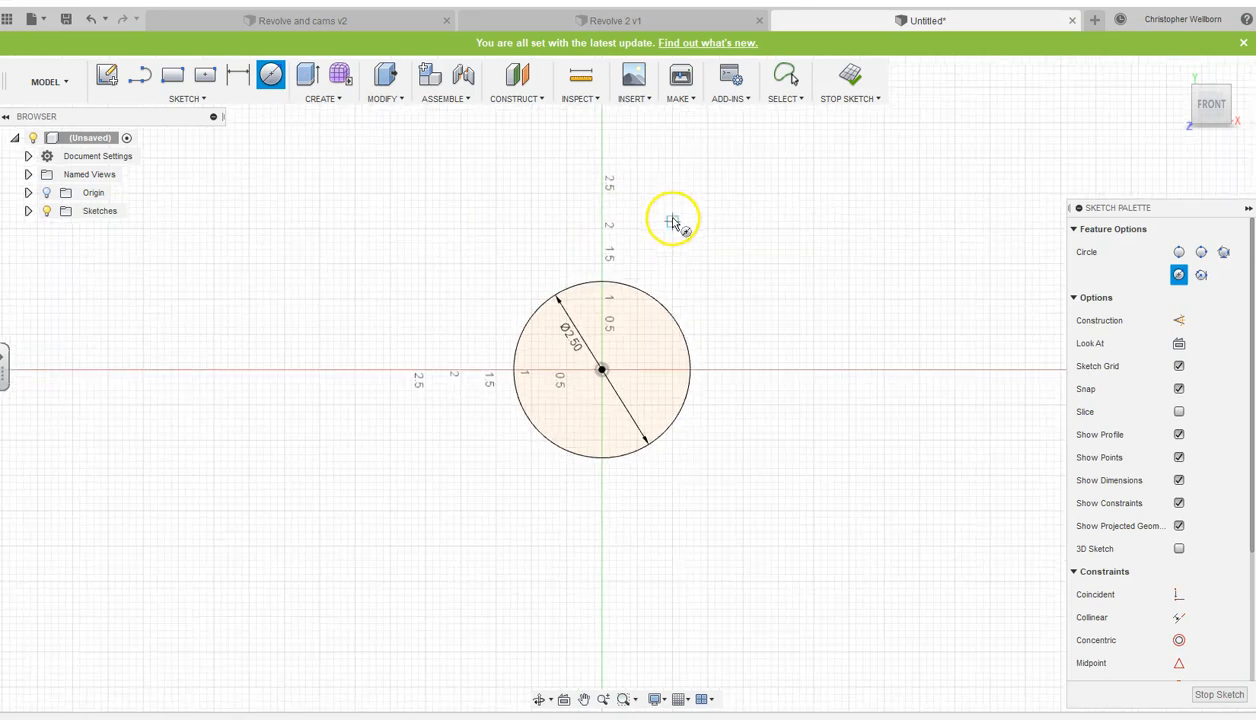
pyautogui.moveTo(695, 177); pyautogui.dragTo(706, 326, button='middle')
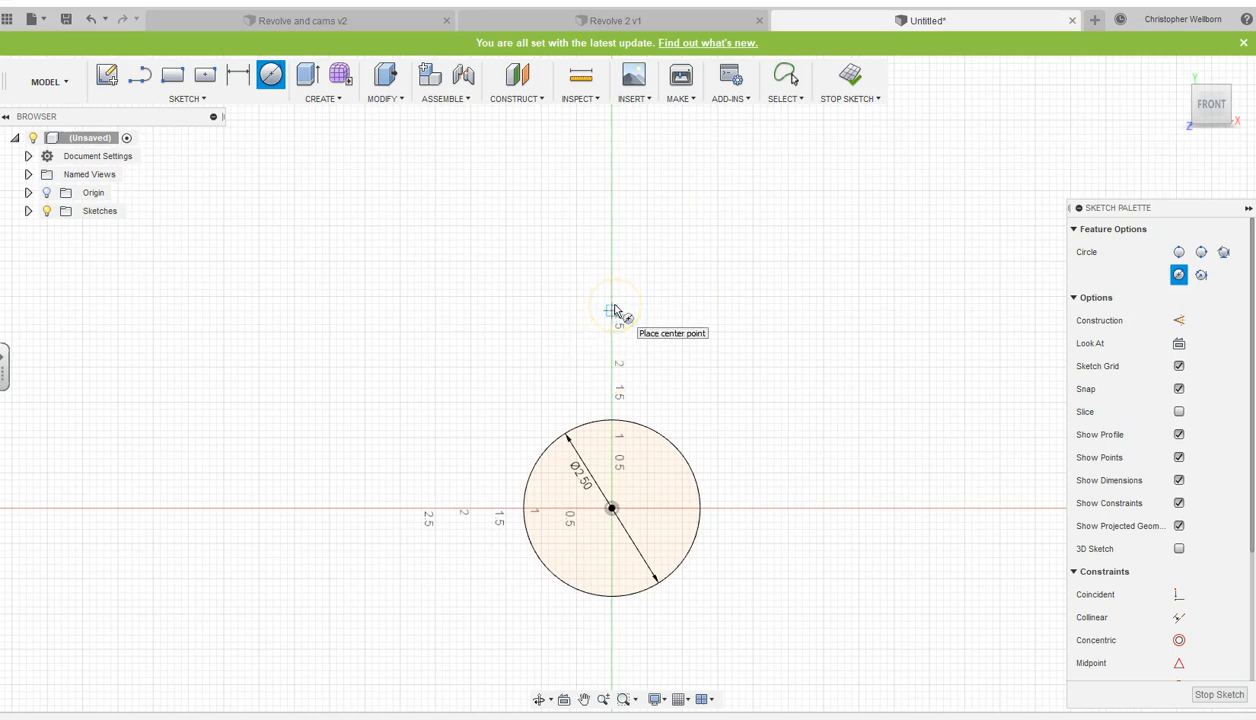
pyautogui.click(612, 310)
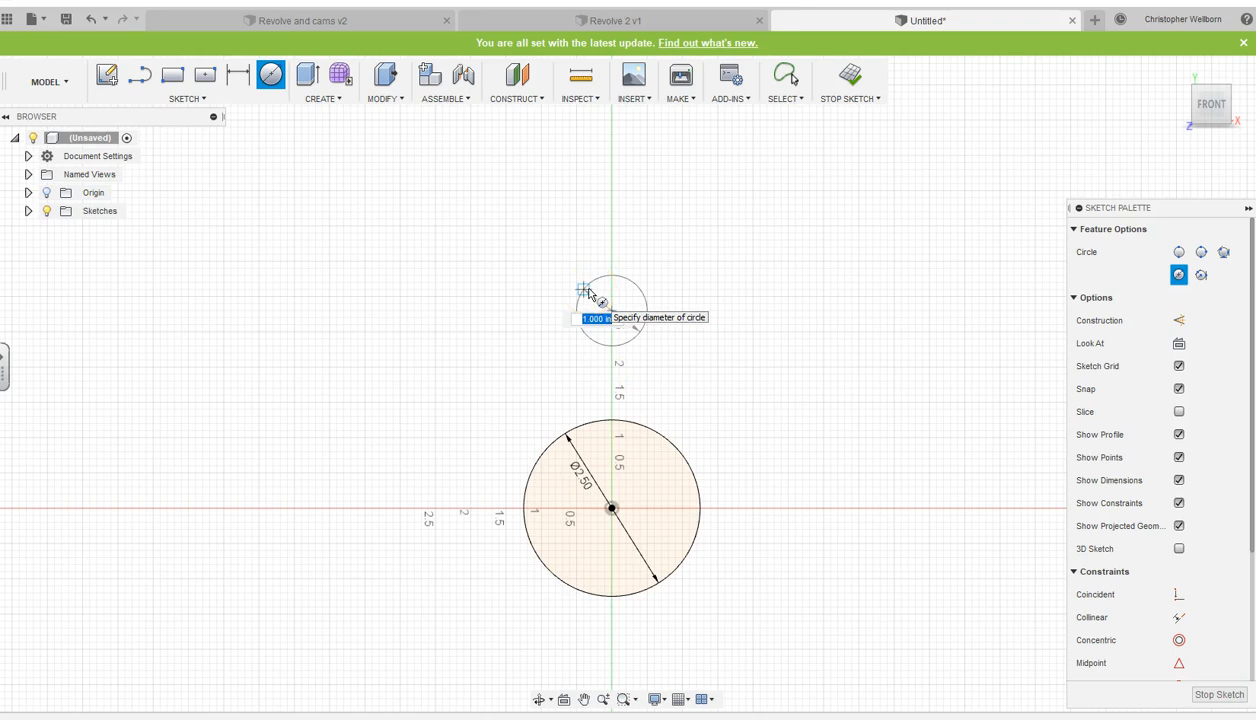
pyautogui.write('1')
pyautogui.press('Return')
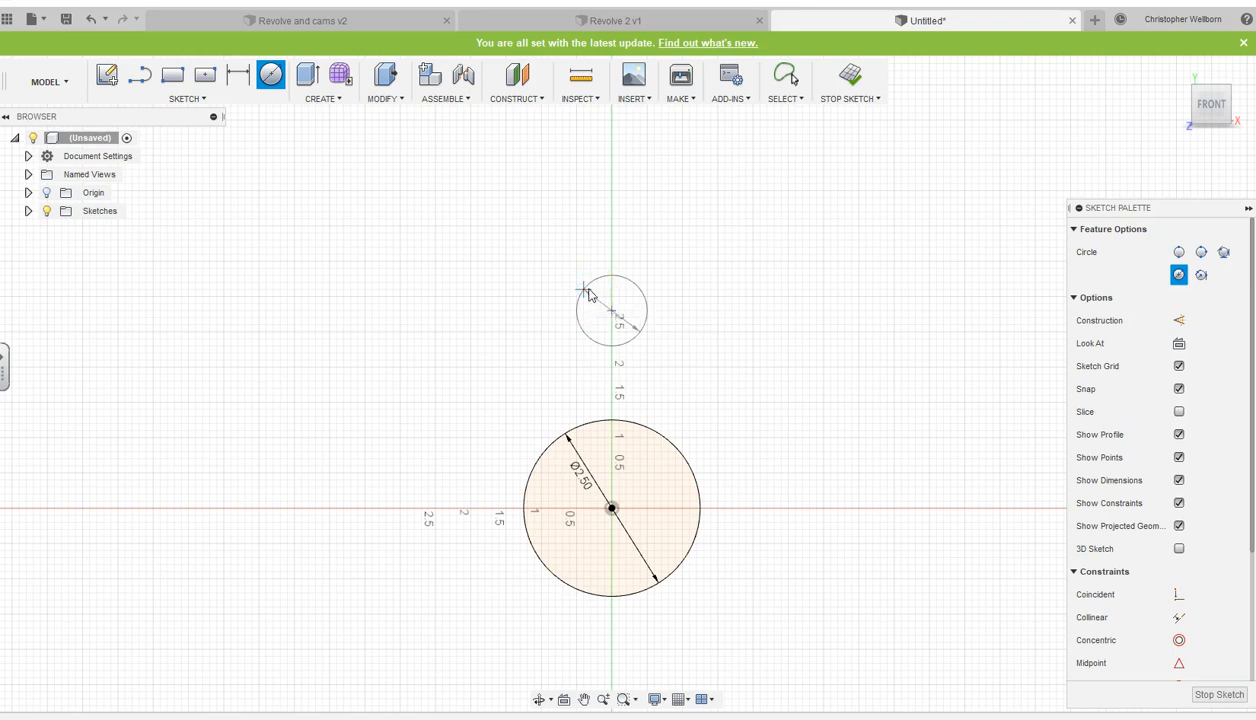
pyautogui.press('Escape')
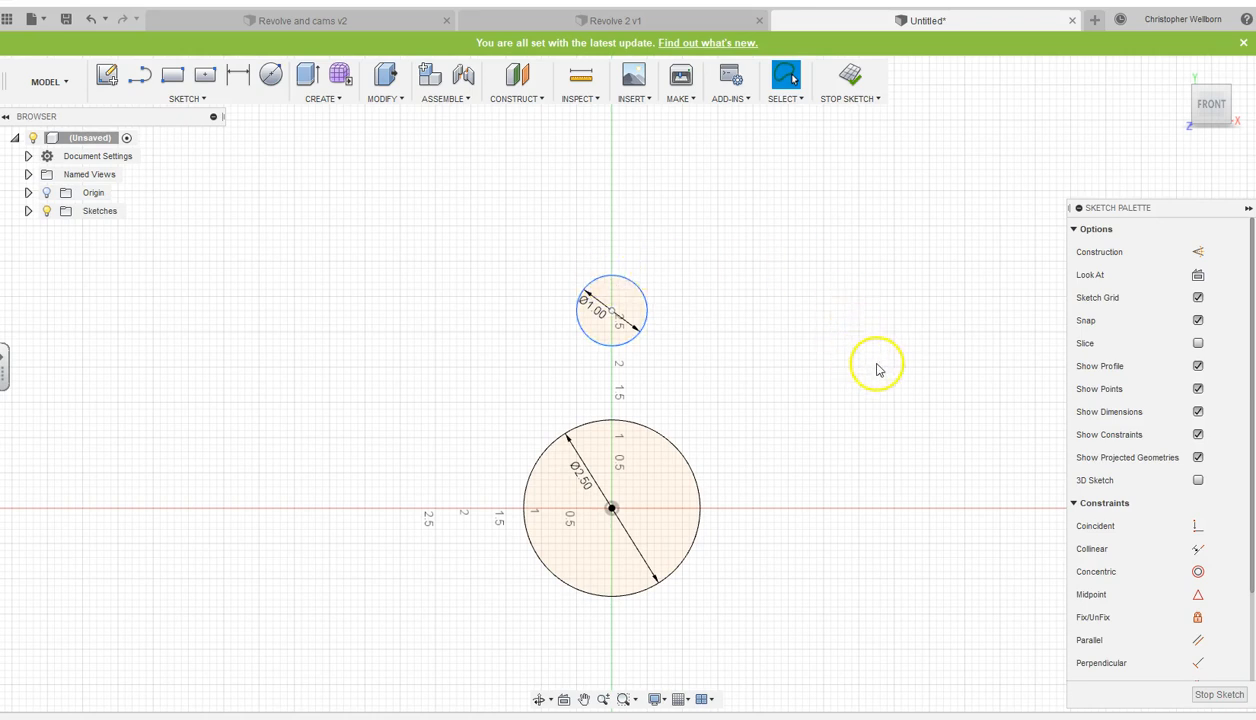
# - Apply a Horizontal/Vertical constraint between the centre points of the small and large circles
pyautogui.moveTo(1147, 213); pyautogui.dragTo(920, 160)
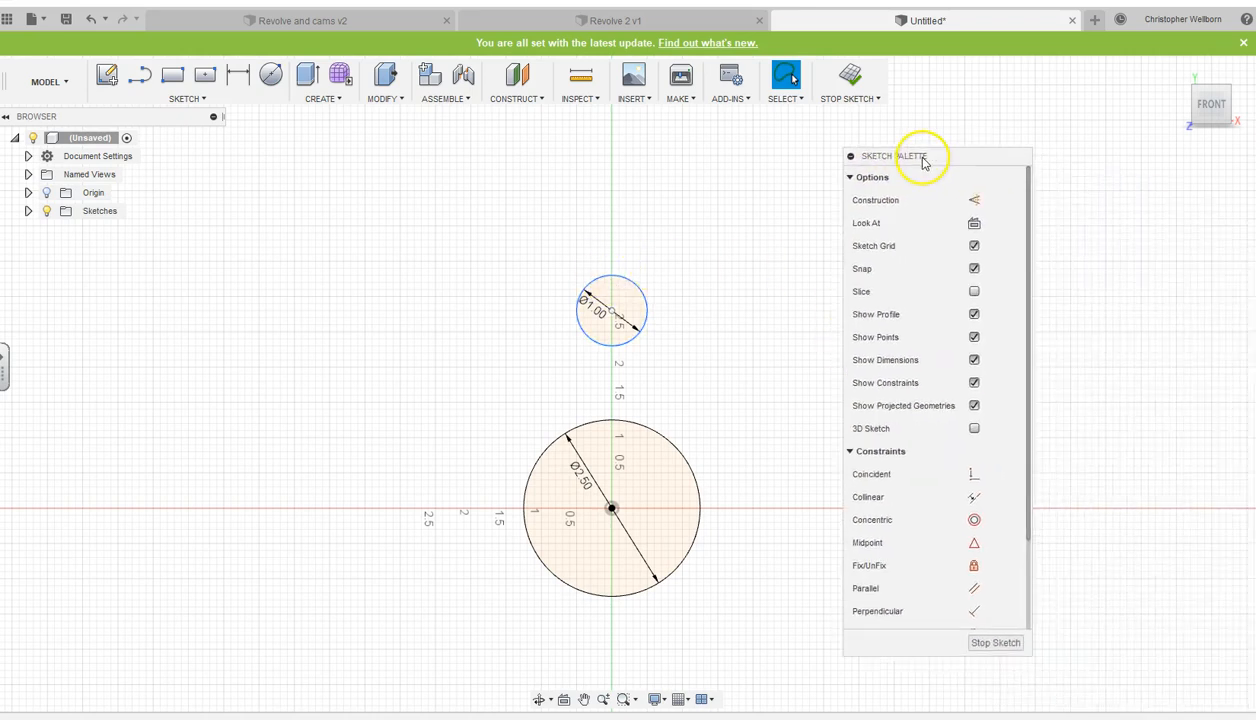
pyautogui.scroll(-2, 886, 527)
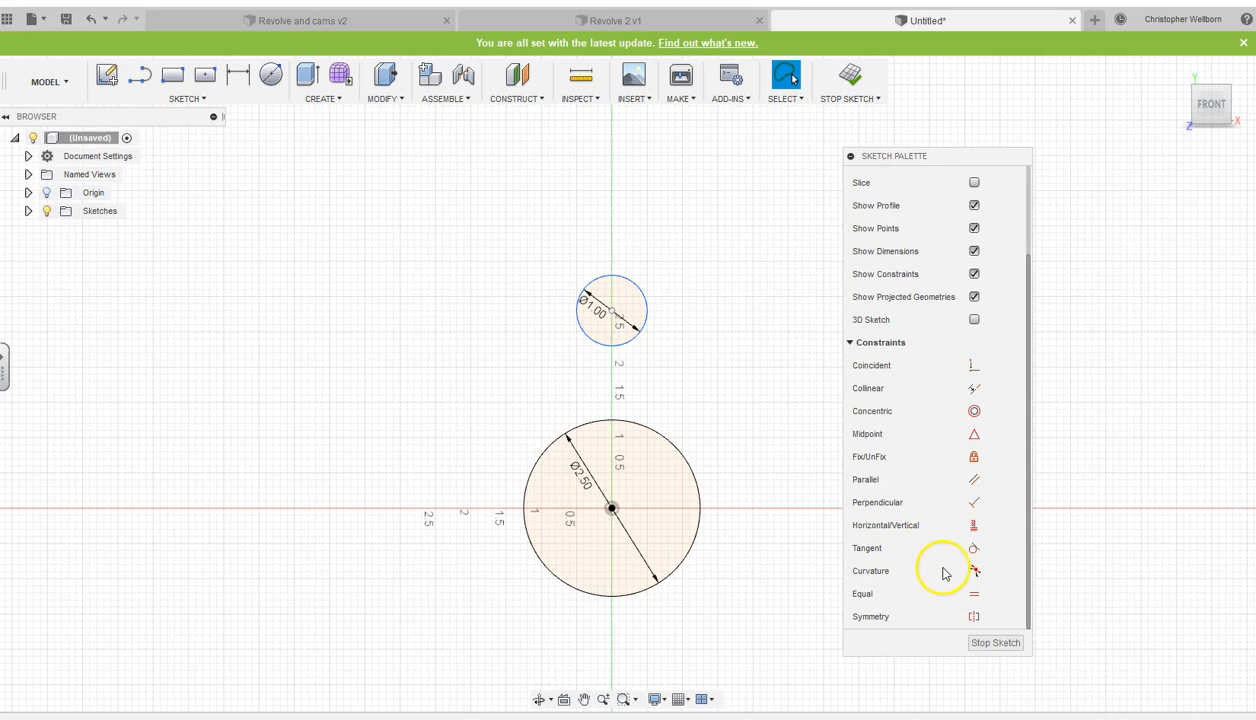
pyautogui.click(974, 525)
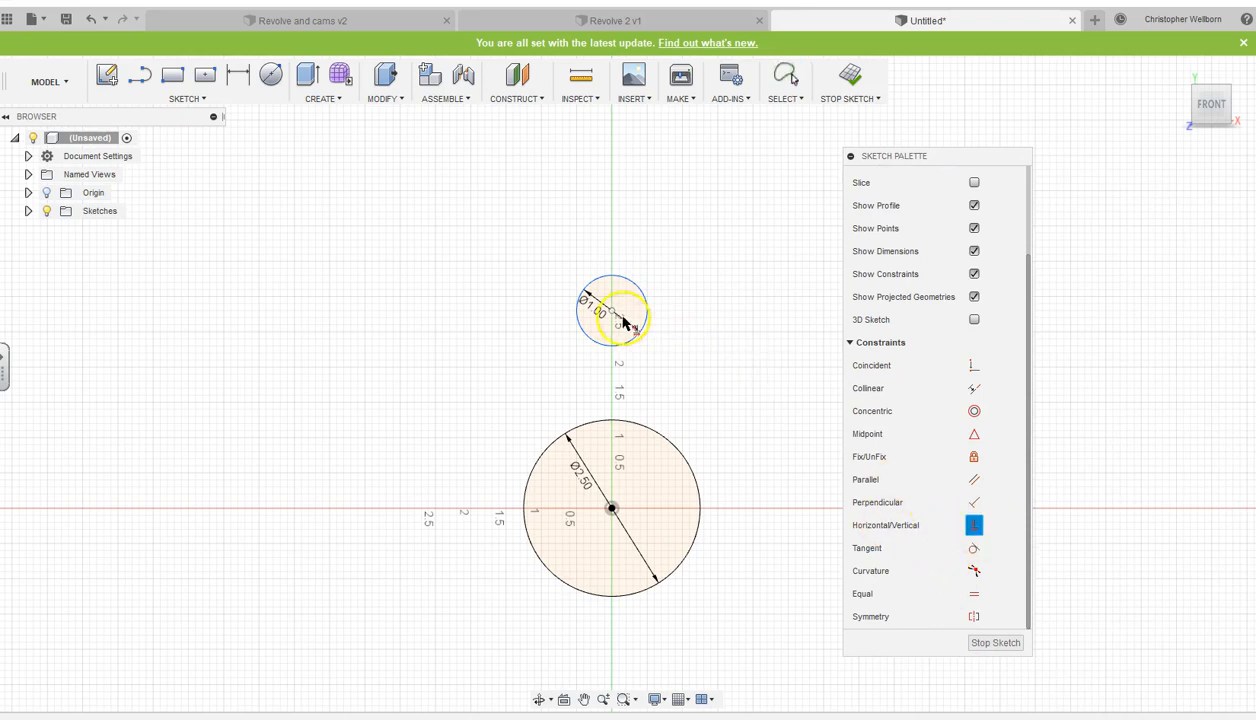
pyautogui.click(600, 517)
pyautogui.click(611, 512)
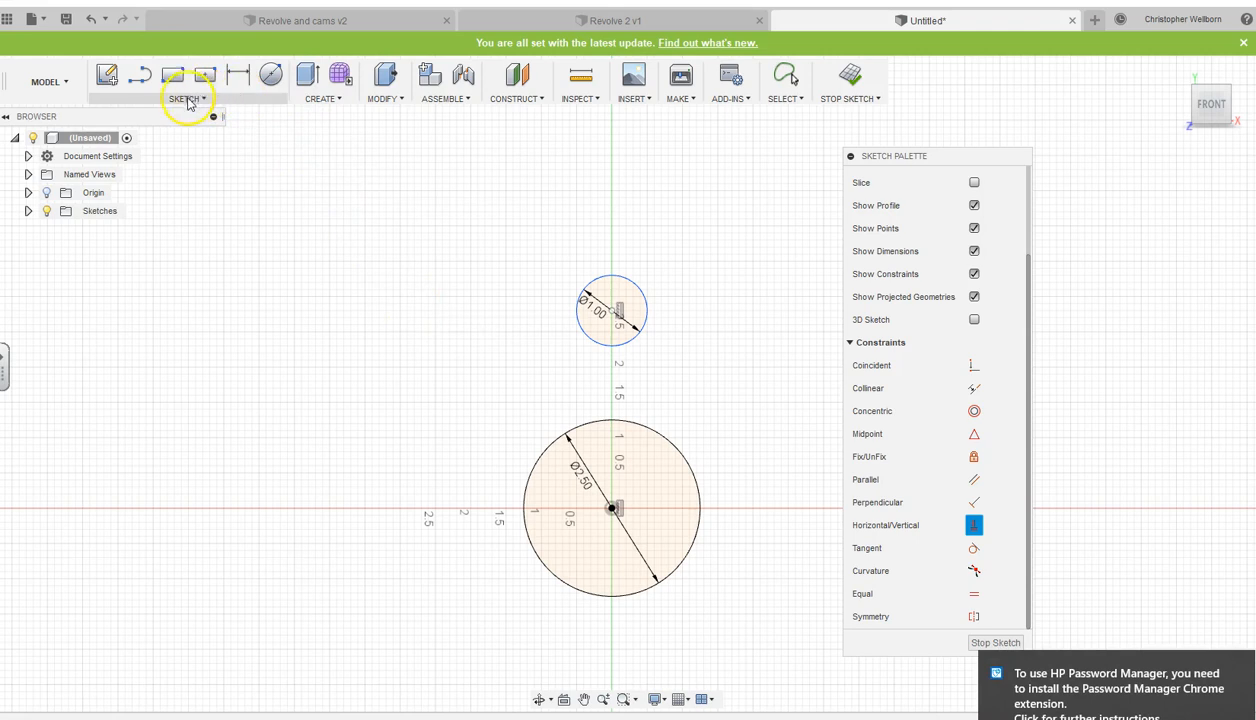
# - Sketch a slanted line about 7.65 in long left of both circles, running from above the small one to below the large one
pyautogui.click(140, 76)
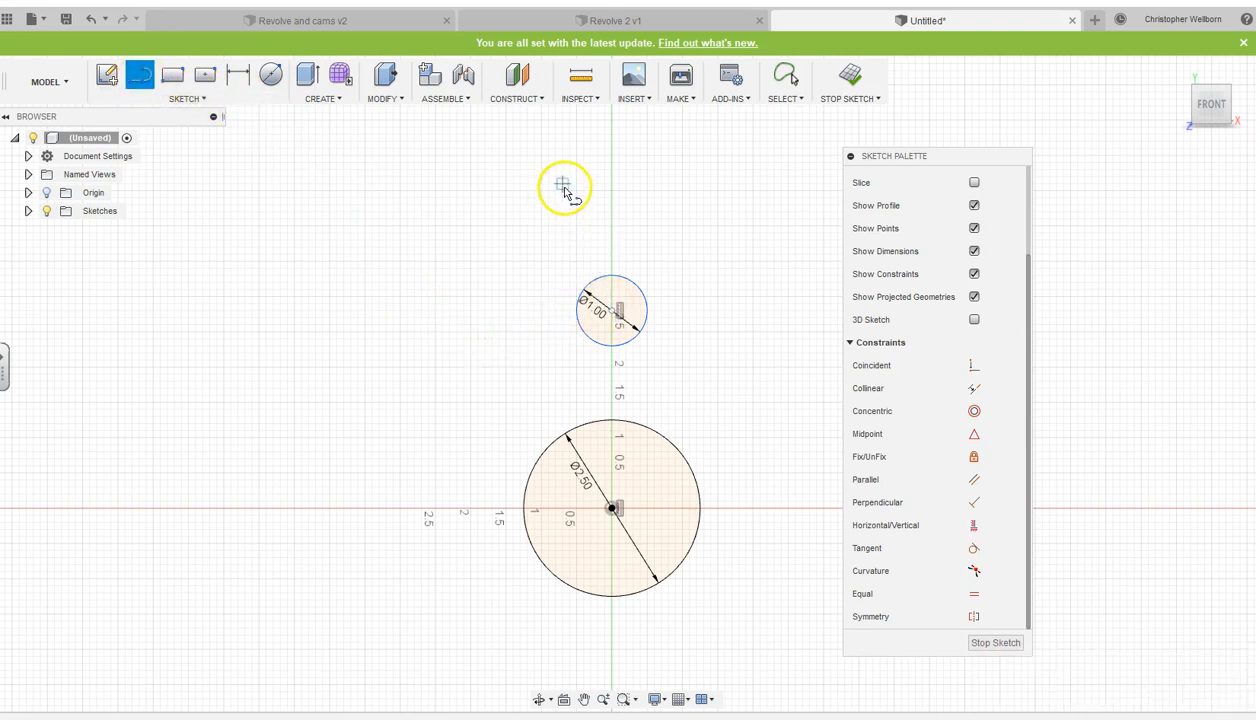
pyautogui.moveTo(569, 184); pyautogui.dragTo(323, 663)
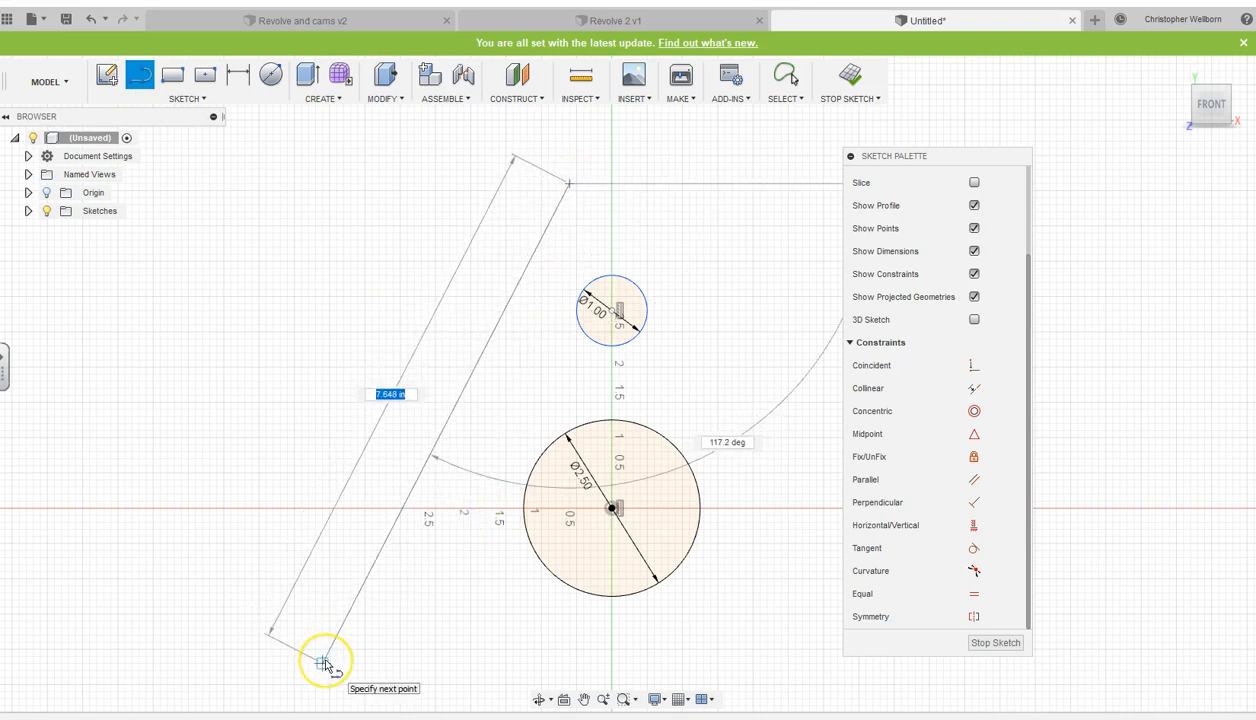
pyautogui.click(323, 663)
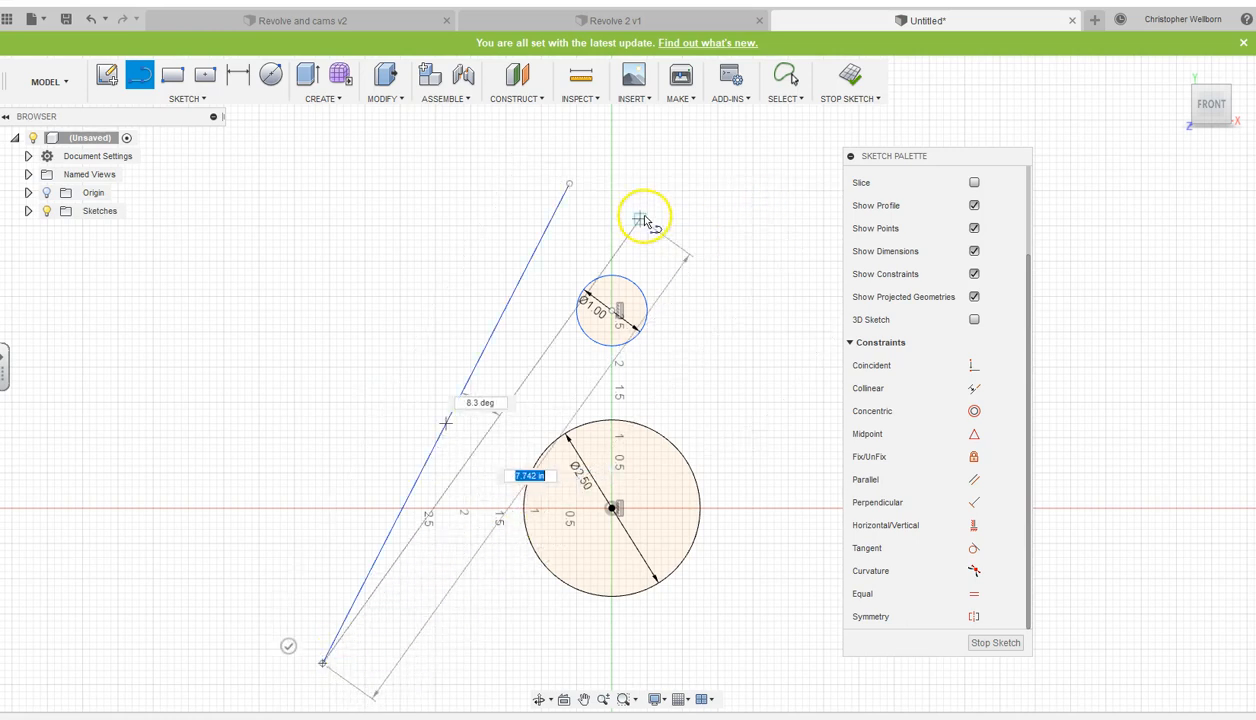
# - Sketch an oppositely slanted line about 7.7 in long right of both circles, extending above and below them, and end the Line command
pyautogui.click(140, 75)
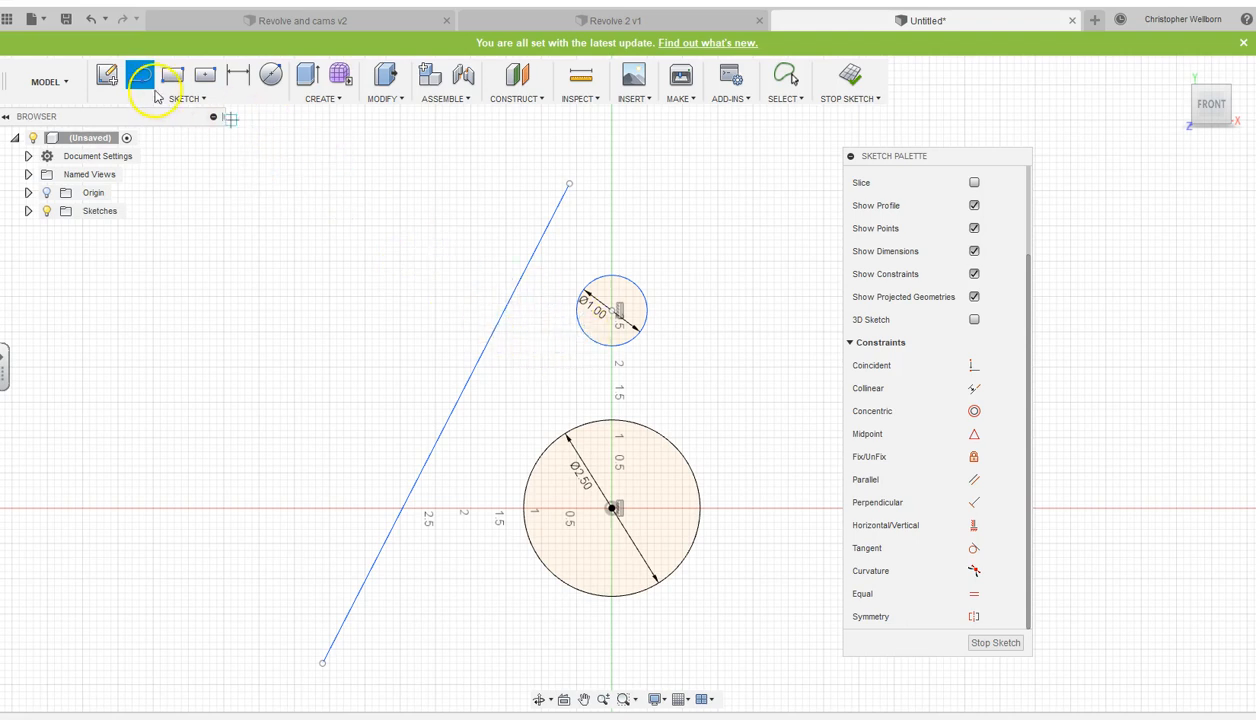
pyautogui.click(704, 178)
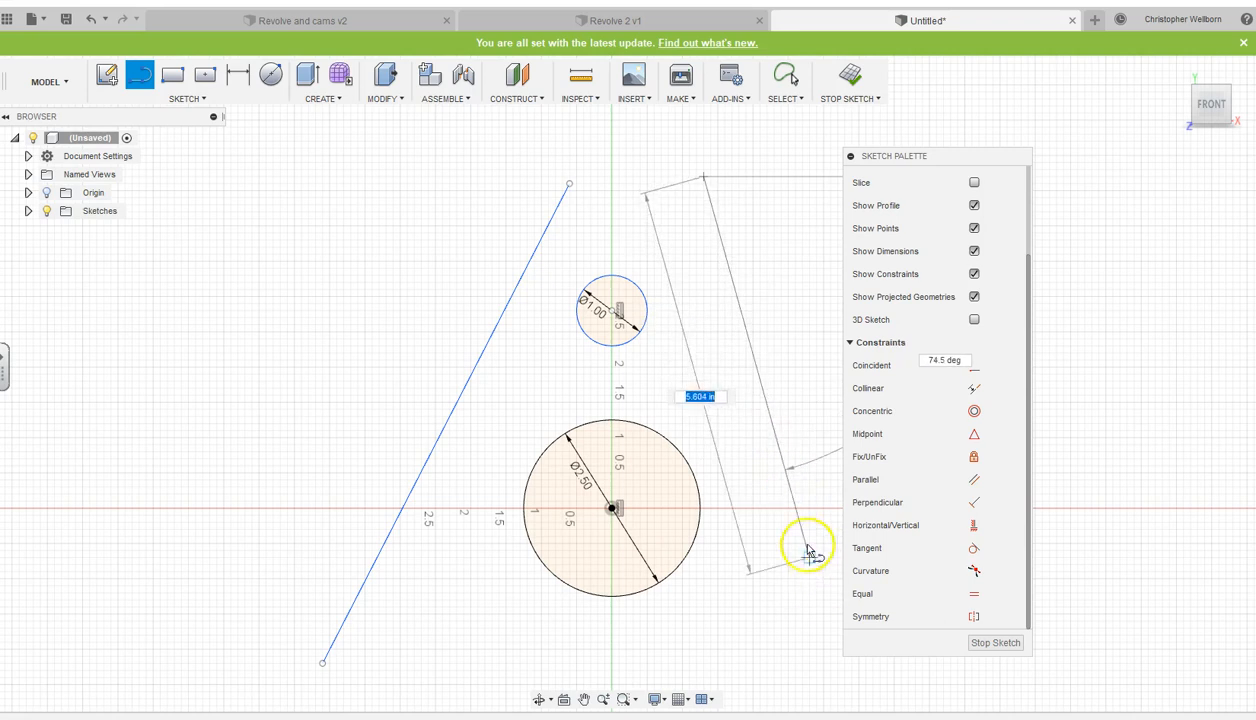
pyautogui.click(903, 680)
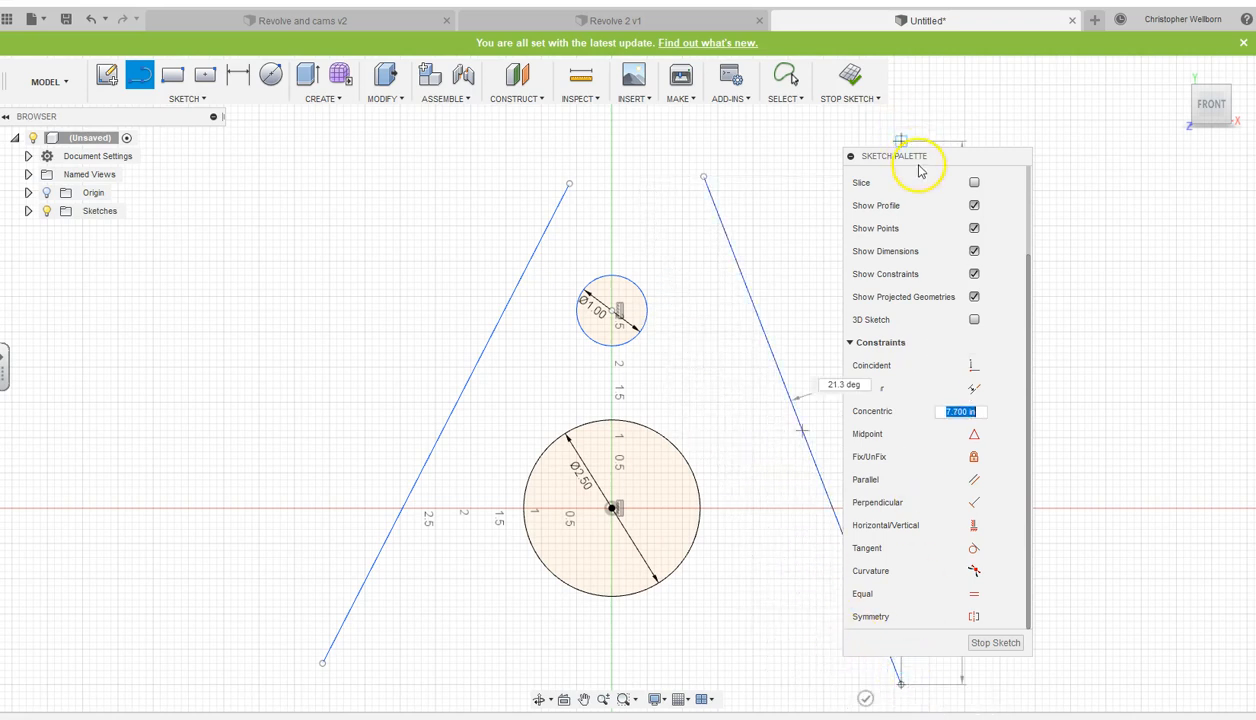
pyautogui.moveTo(922, 153); pyautogui.dragTo(1172, 148)
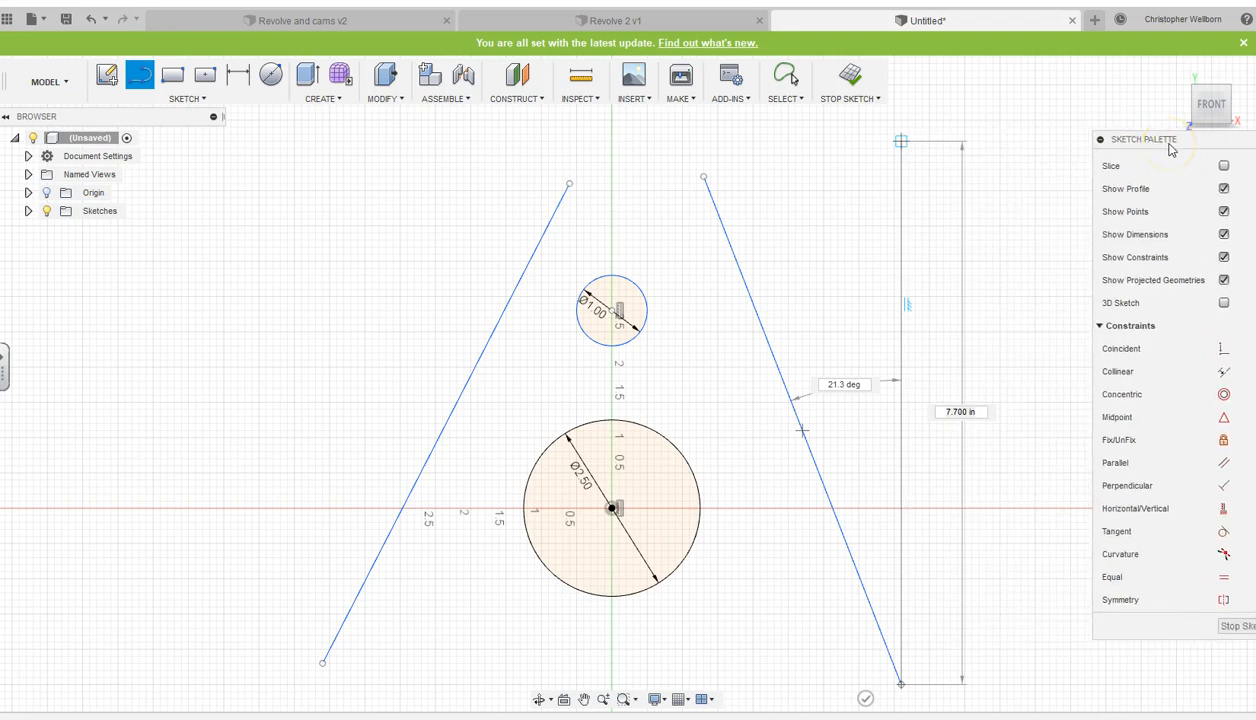
pyautogui.press('Escape')
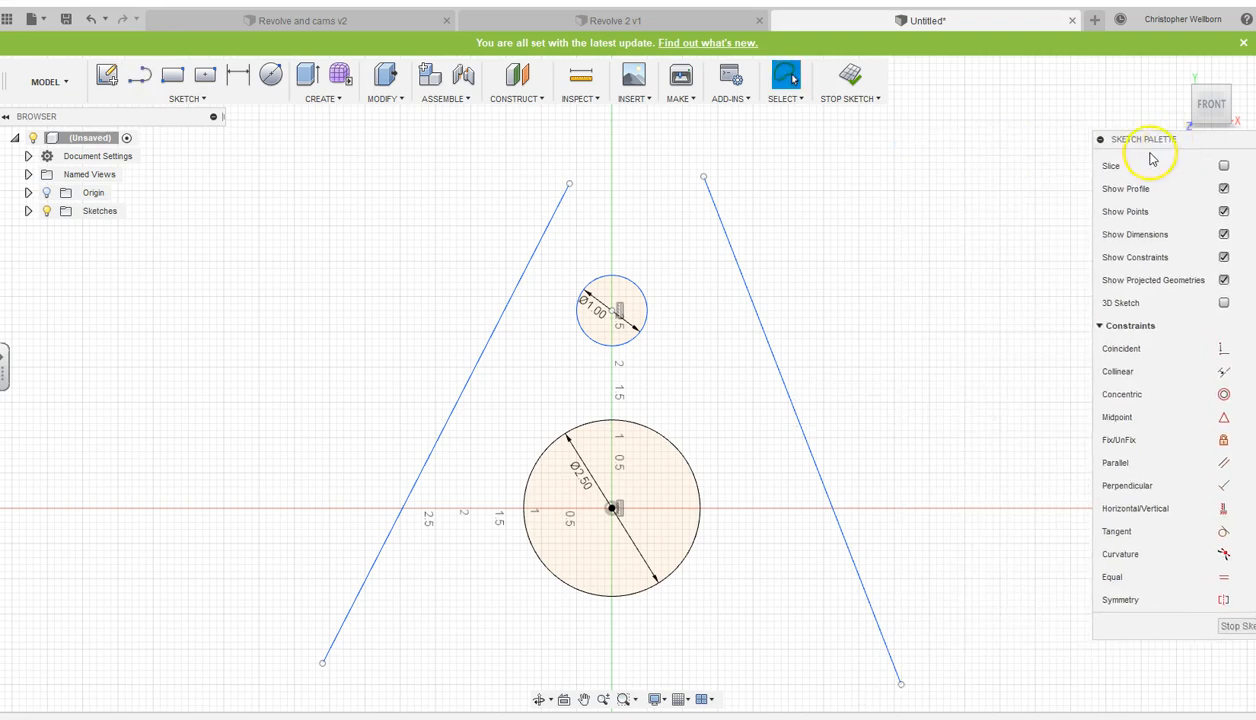
# - Try a Tangent constraint between the right slanted line and the small circle, and undo it
pyautogui.moveTo(1146, 143)
pyautogui.mouseDown()
pyautogui.moveTo(1071, 101)
pyautogui.moveTo(995, 105)
pyautogui.mouseUp()
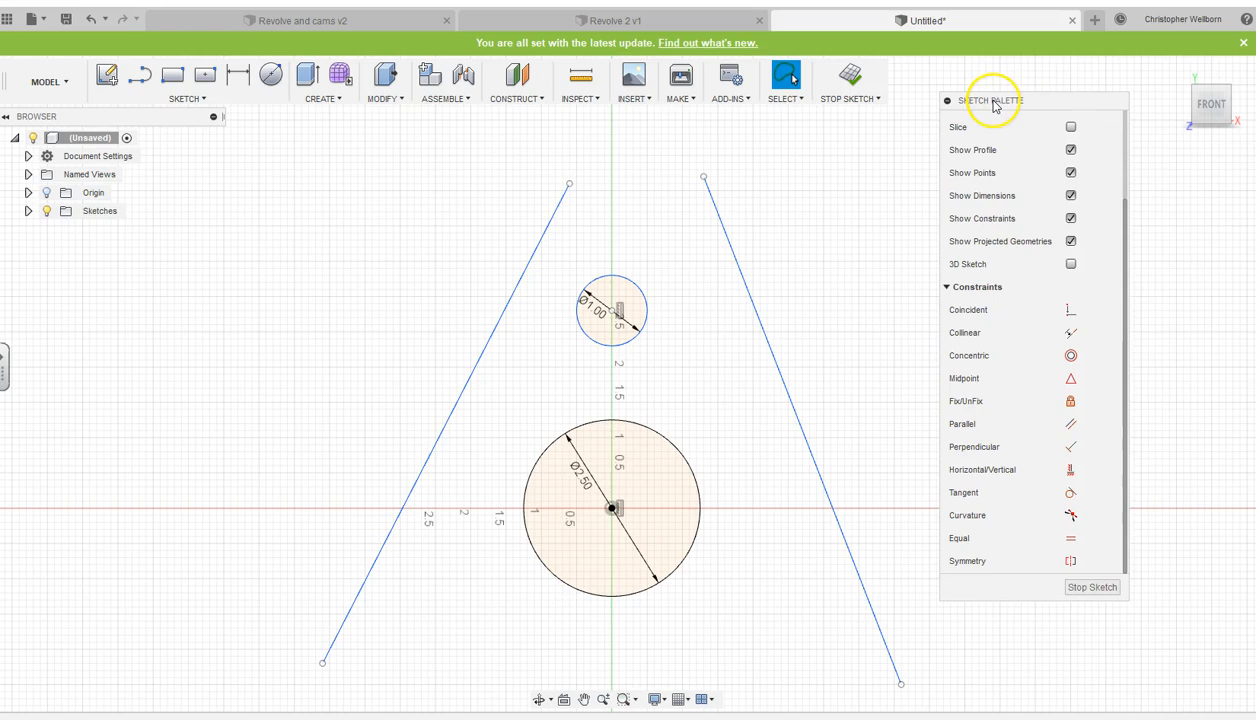
pyautogui.click(1070, 496)
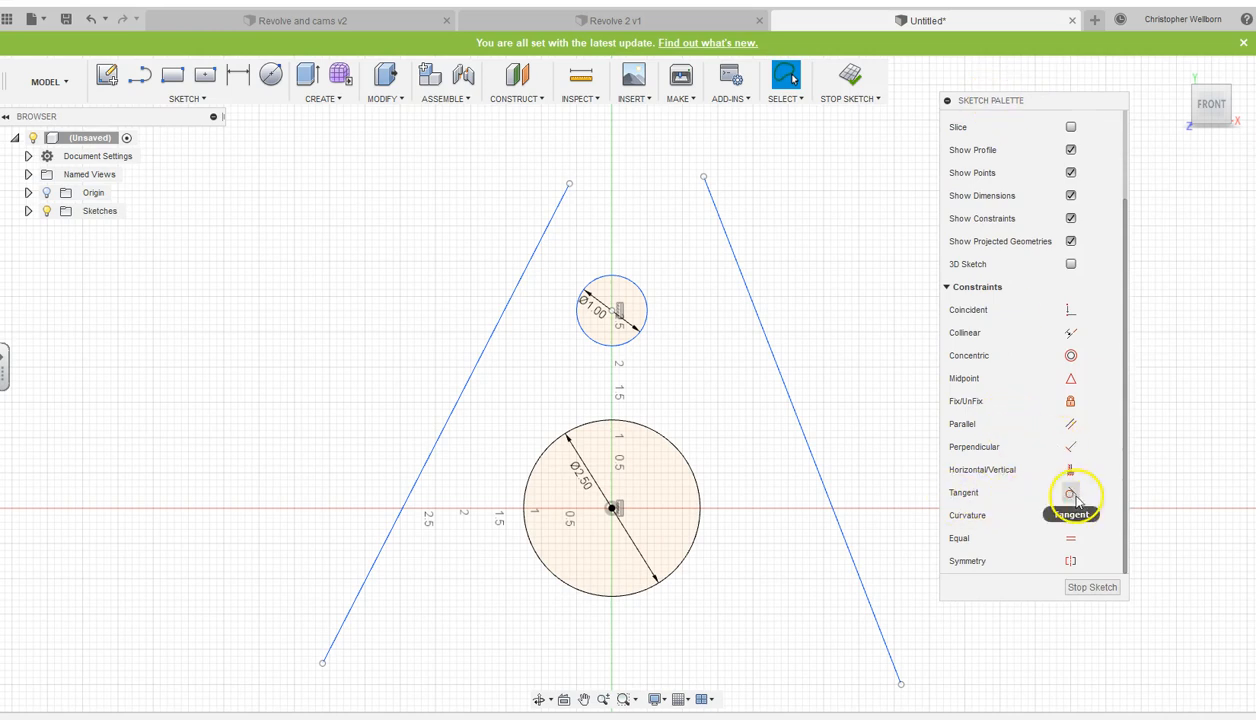
pyautogui.click(723, 231)
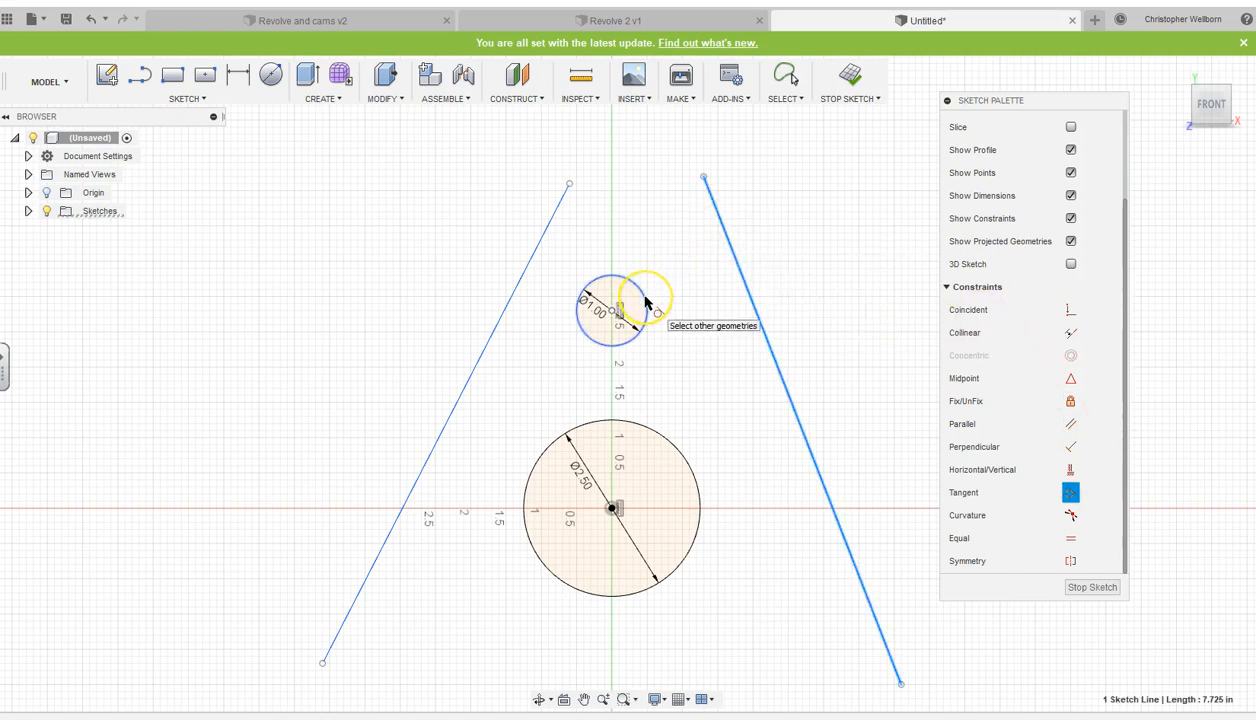
pyautogui.click(645, 303)
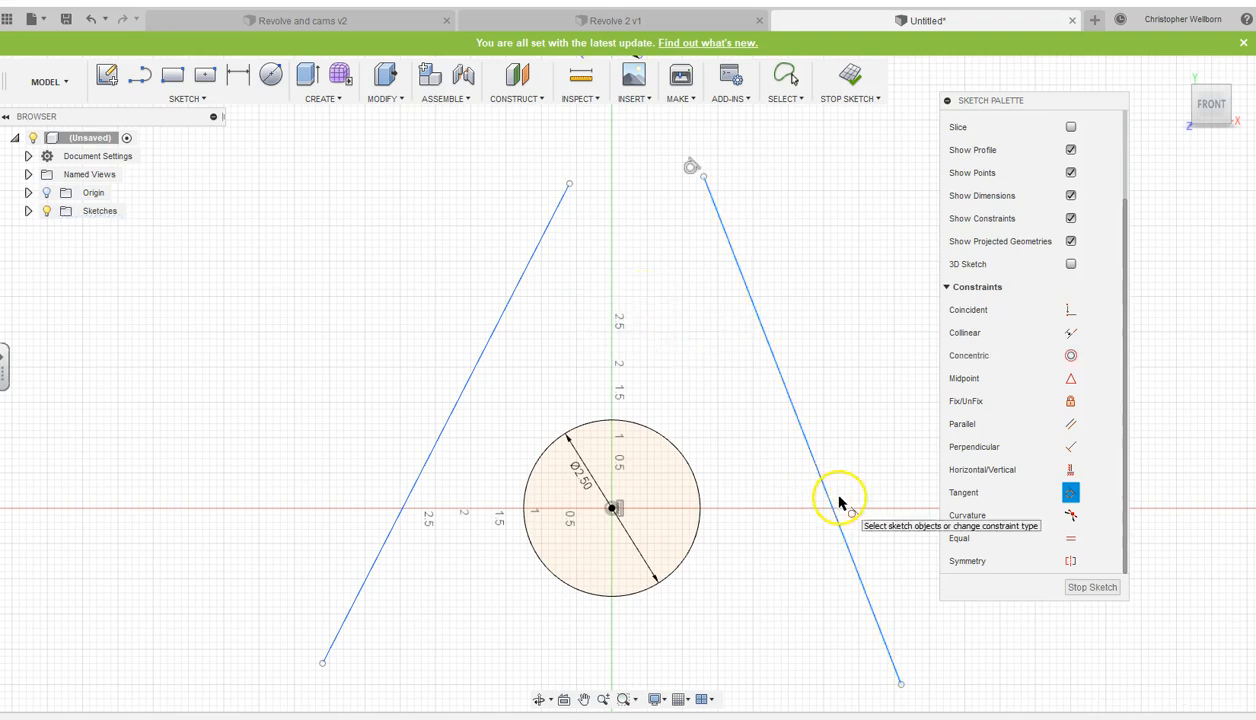
pyautogui.scroll(-2, 753, 397)
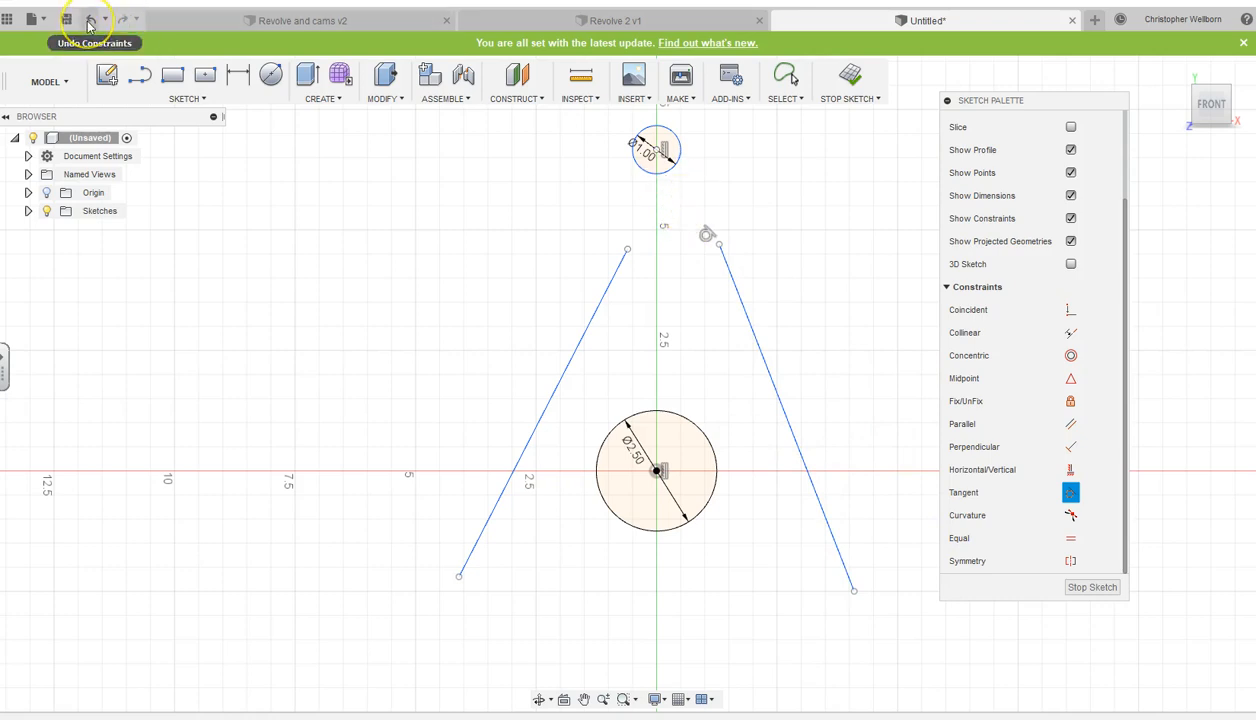
pyautogui.press('Escape')
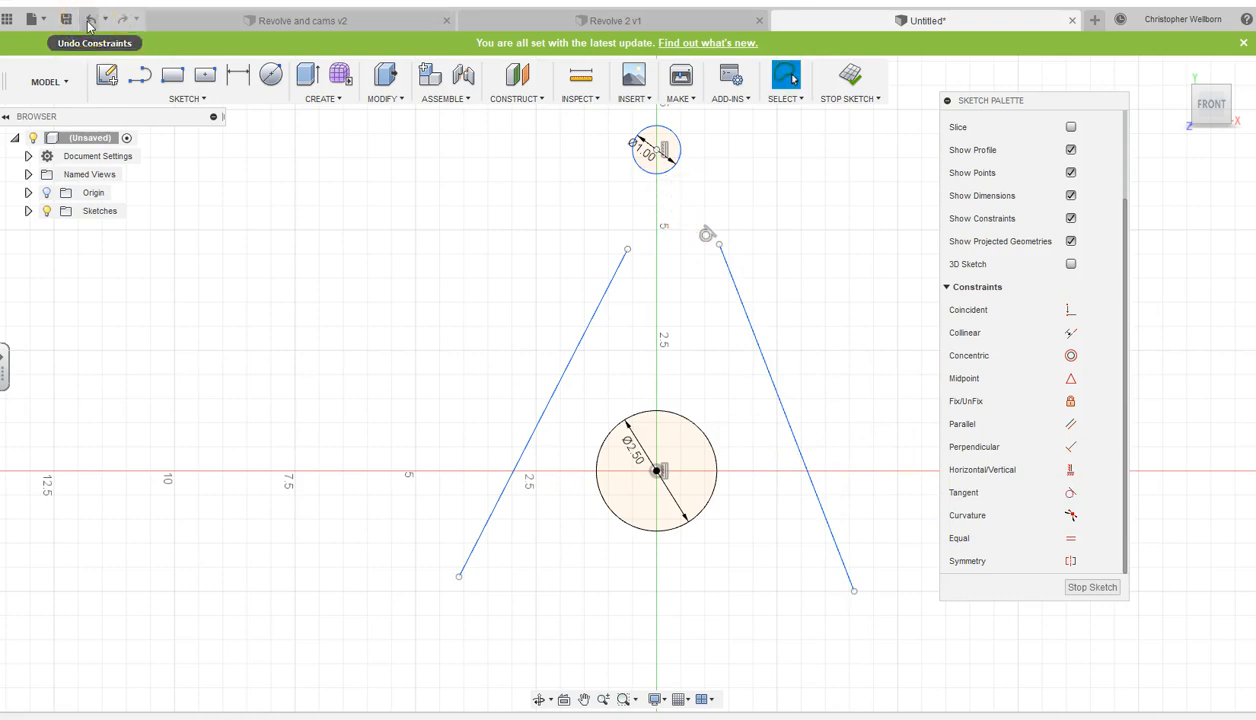
pyautogui.click(88, 22)
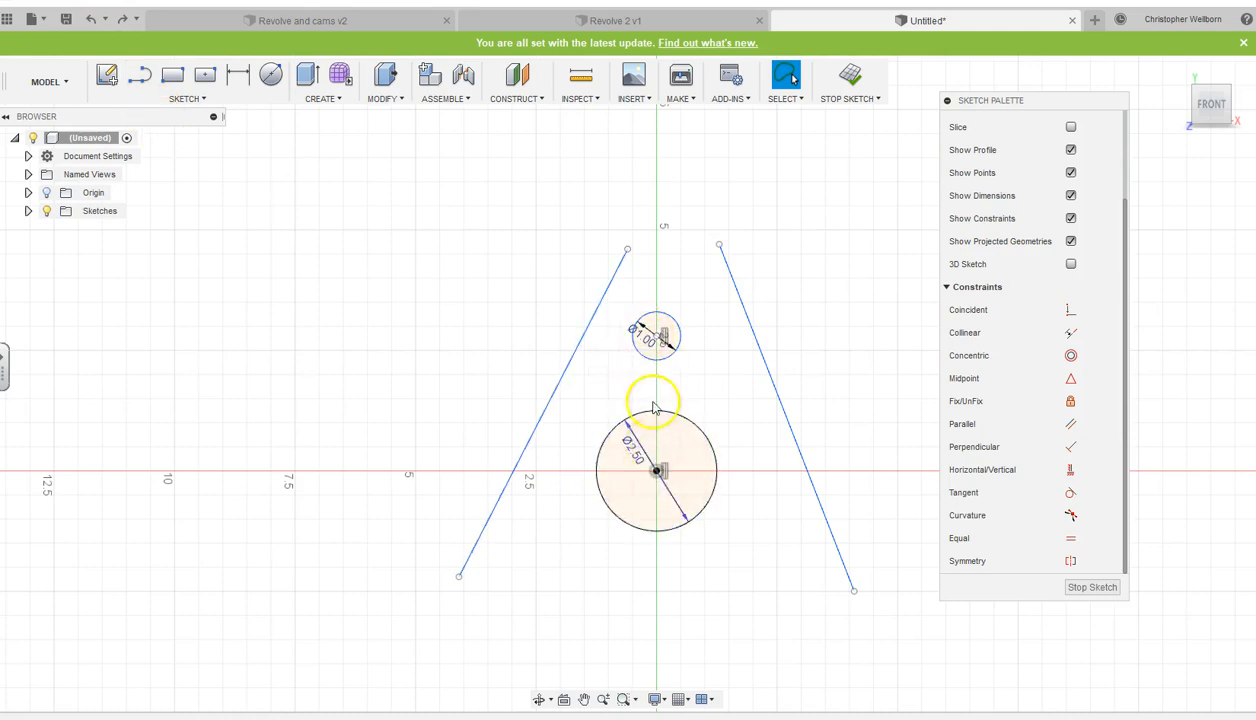
# - Consult practice drawing #2 for the centre spacing and dimension the vertical distance between the two circles' centres as 1.75 in
pyautogui.click(649, 452)
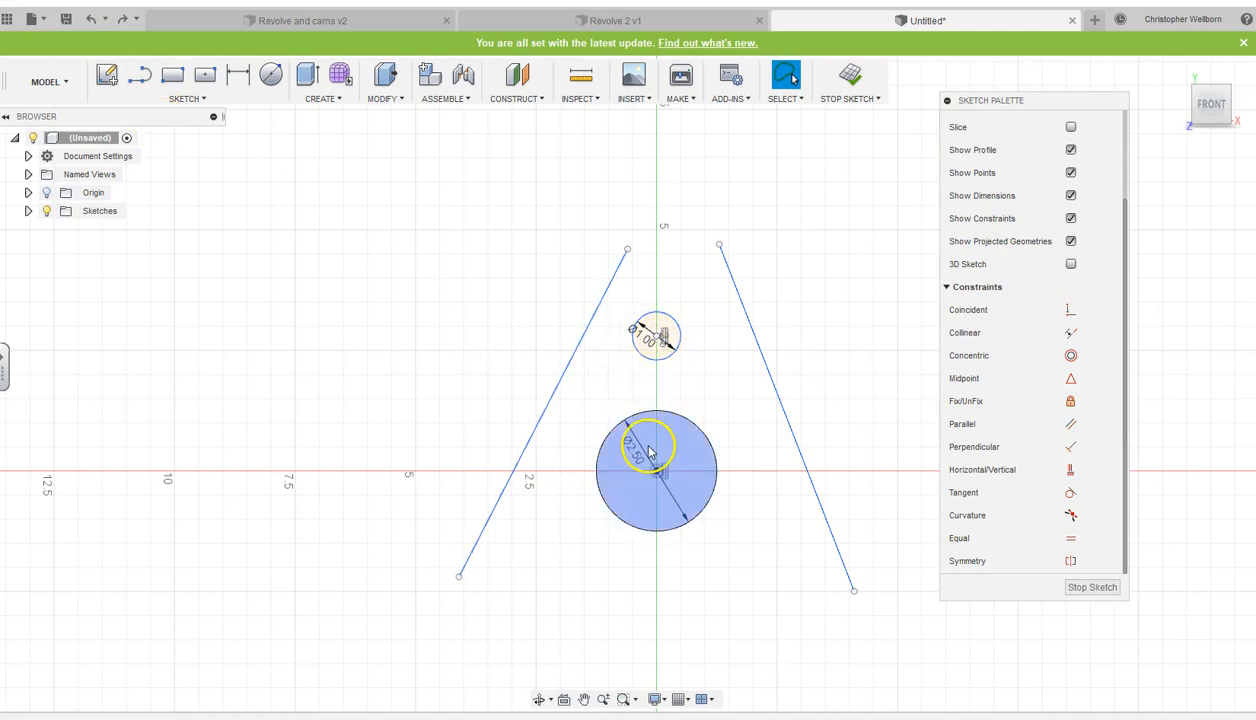
pyautogui.click(700, 524)
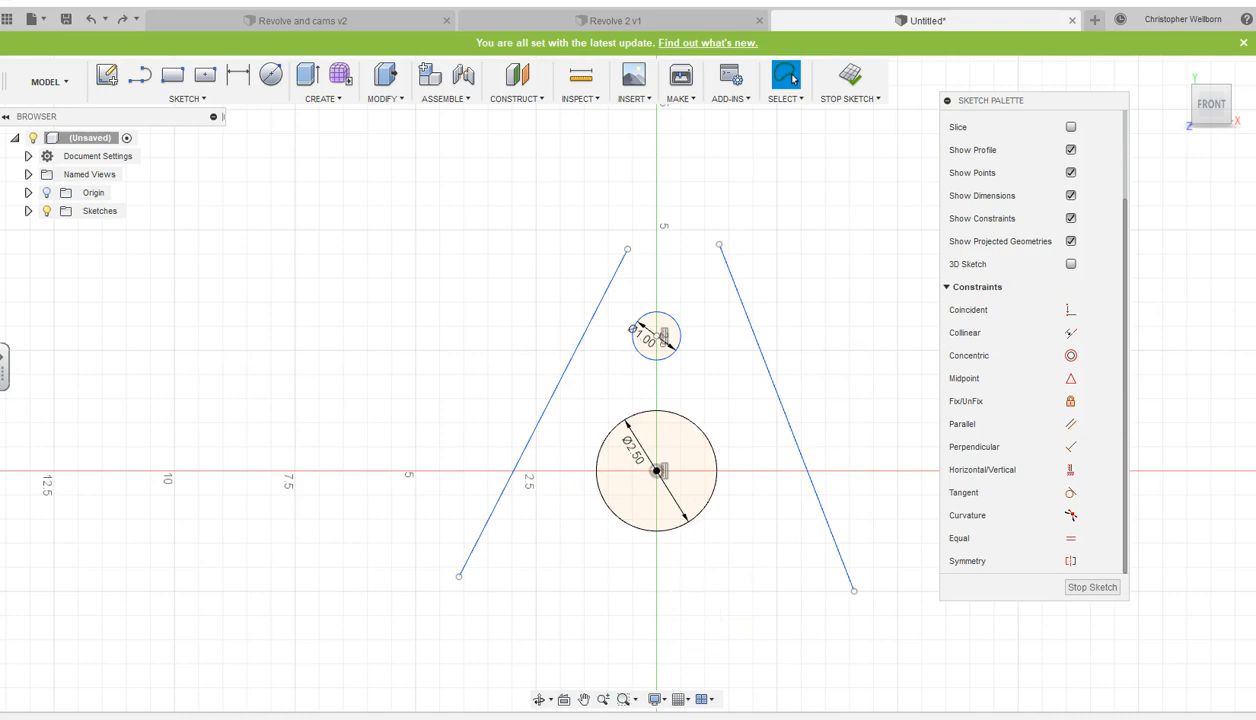
pyautogui.moveTo(456, 718)
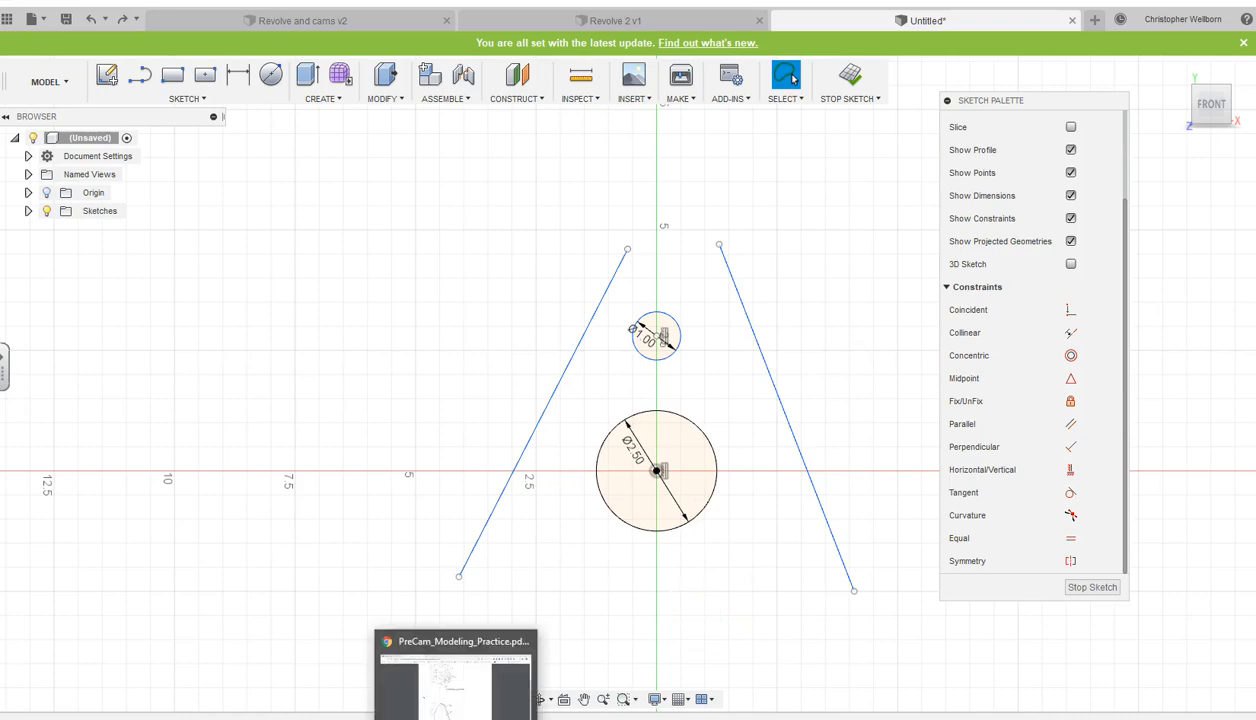
pyautogui.click(456, 680)
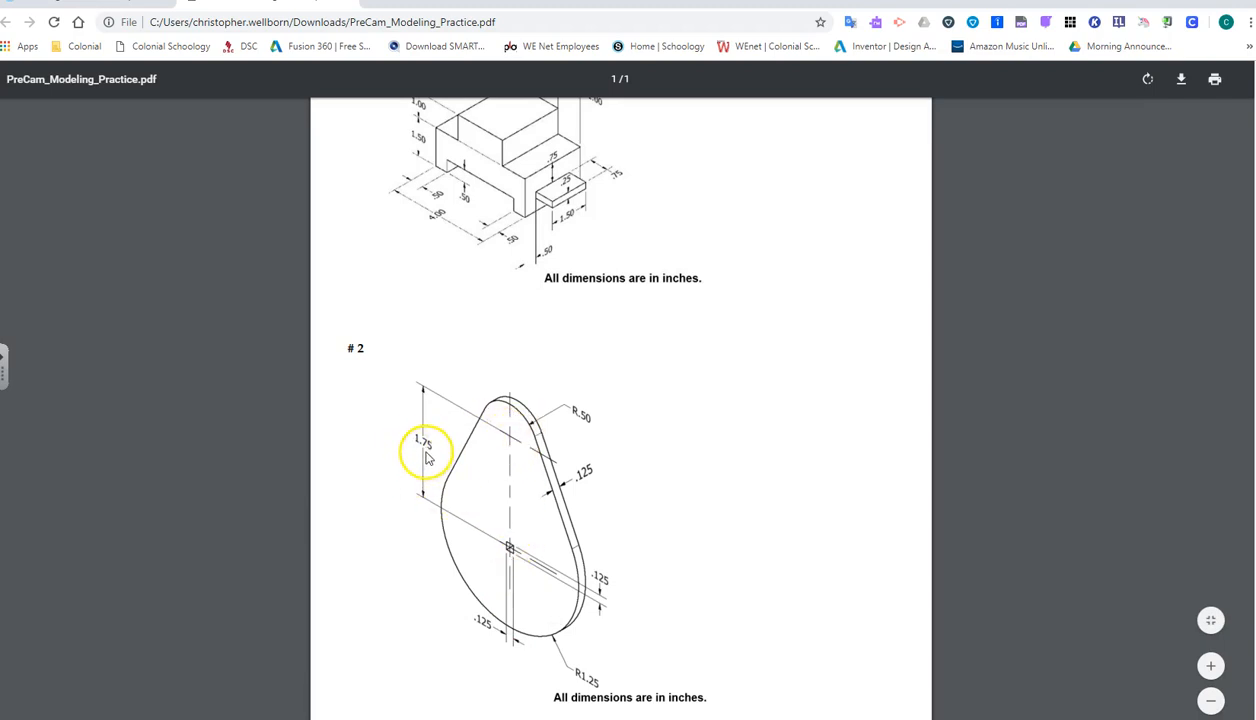
pyautogui.hotkey('alt', 'Tab')
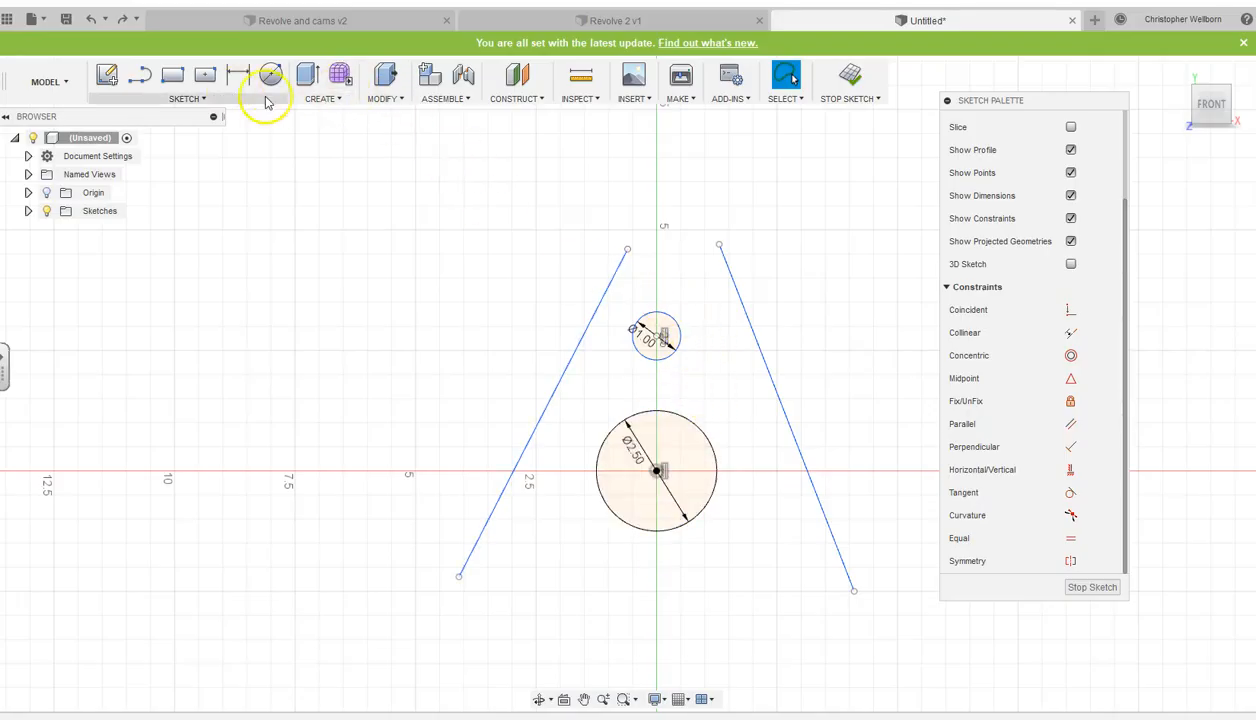
pyautogui.click(237, 78)
pyautogui.click(184, 99)
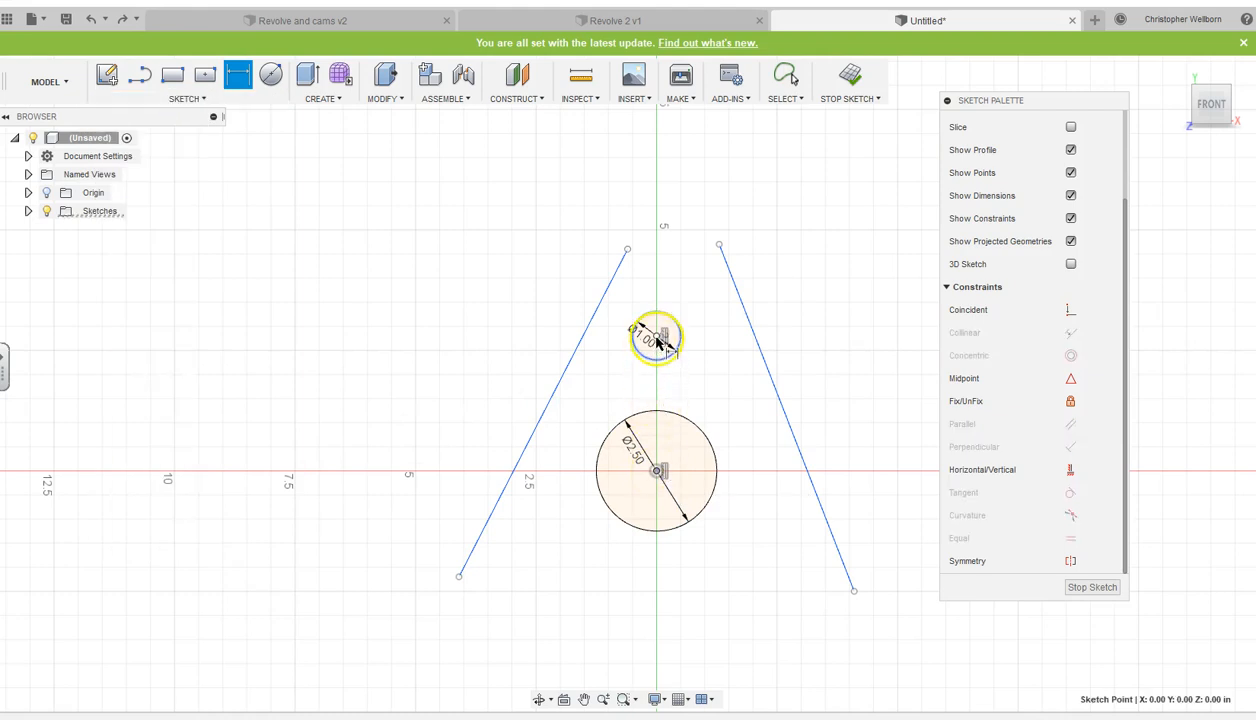
pyautogui.click(656, 337)
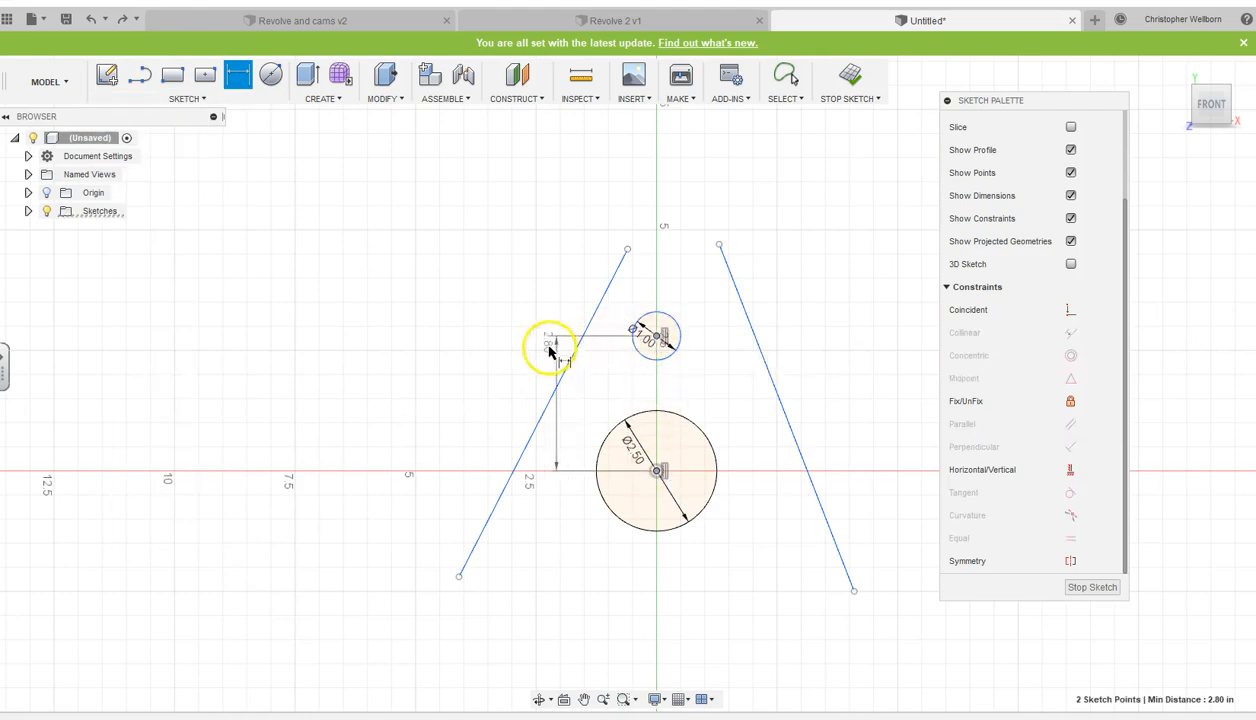
pyautogui.click(472, 404)
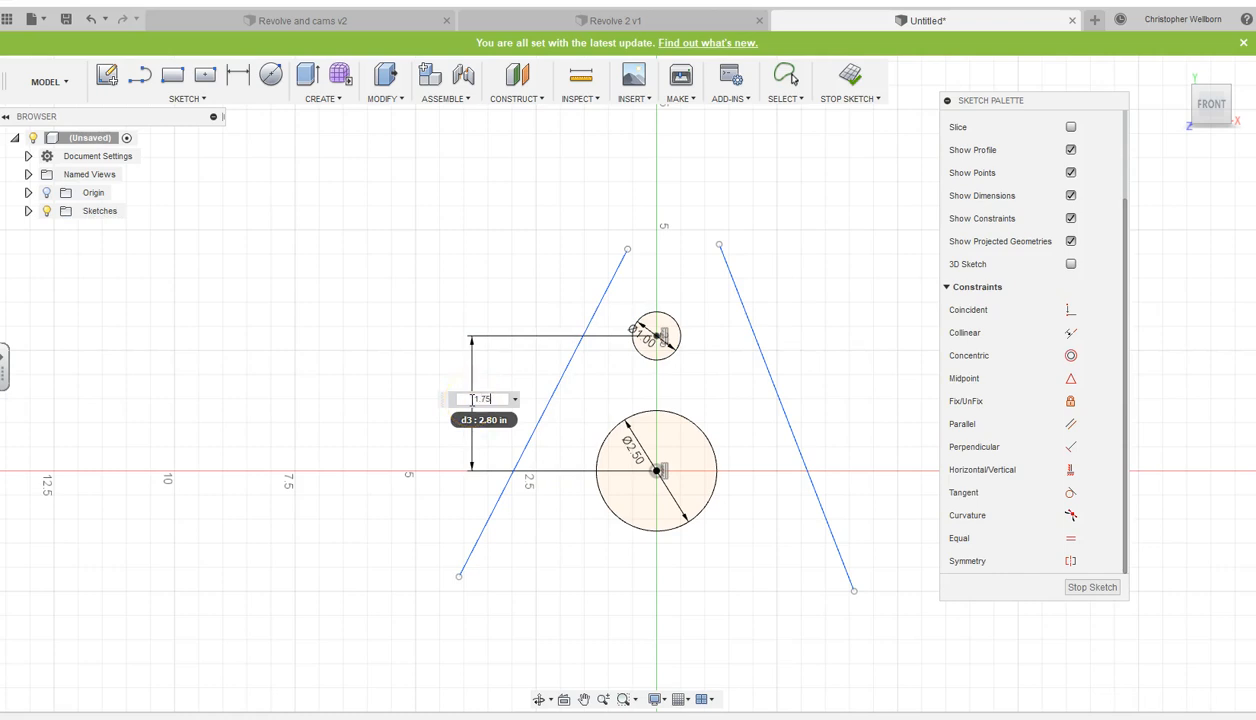
pyautogui.press('Return')
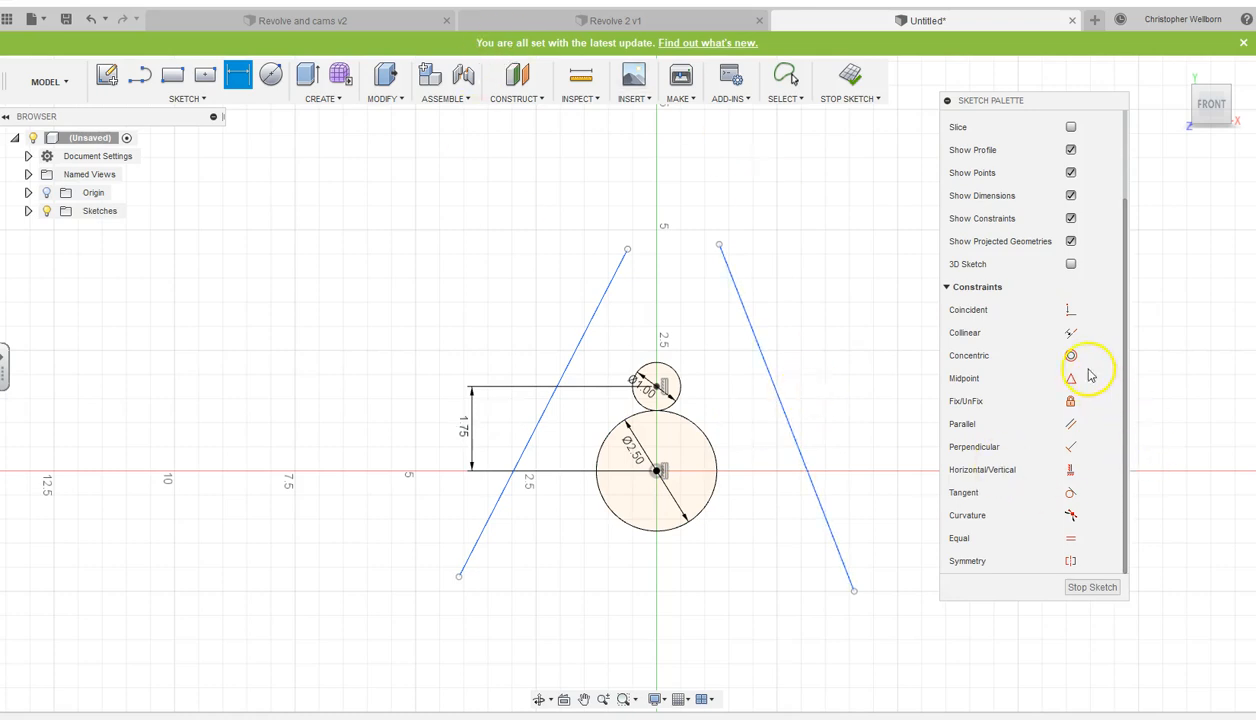
# - Apply Tangent constraints between the right slanted line and both the small and large circles
pyautogui.click(1070, 492)
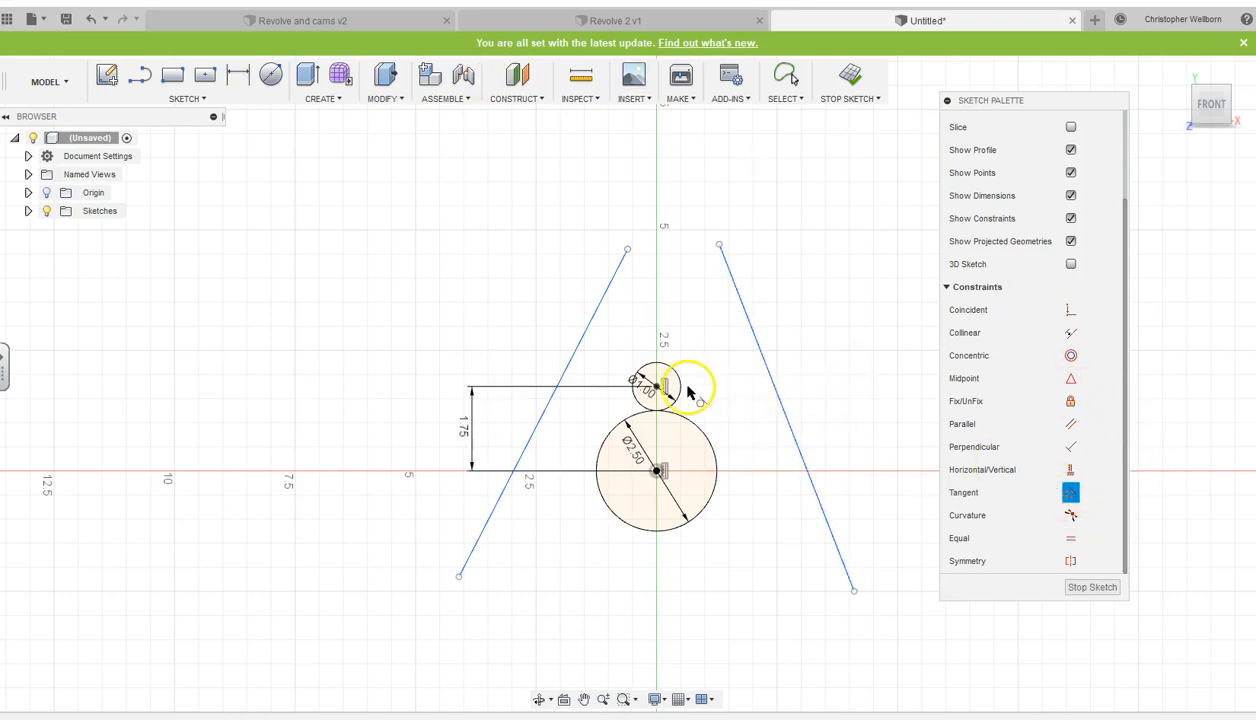
pyautogui.click(752, 331)
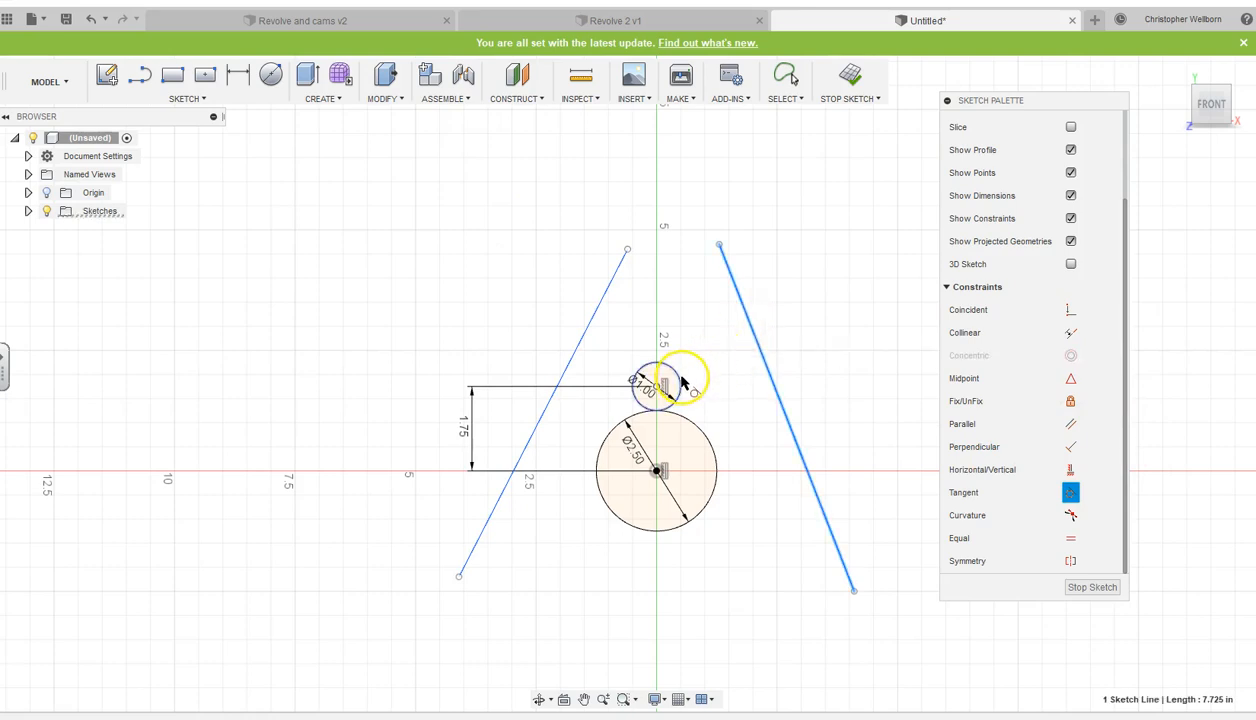
pyautogui.click(680, 385)
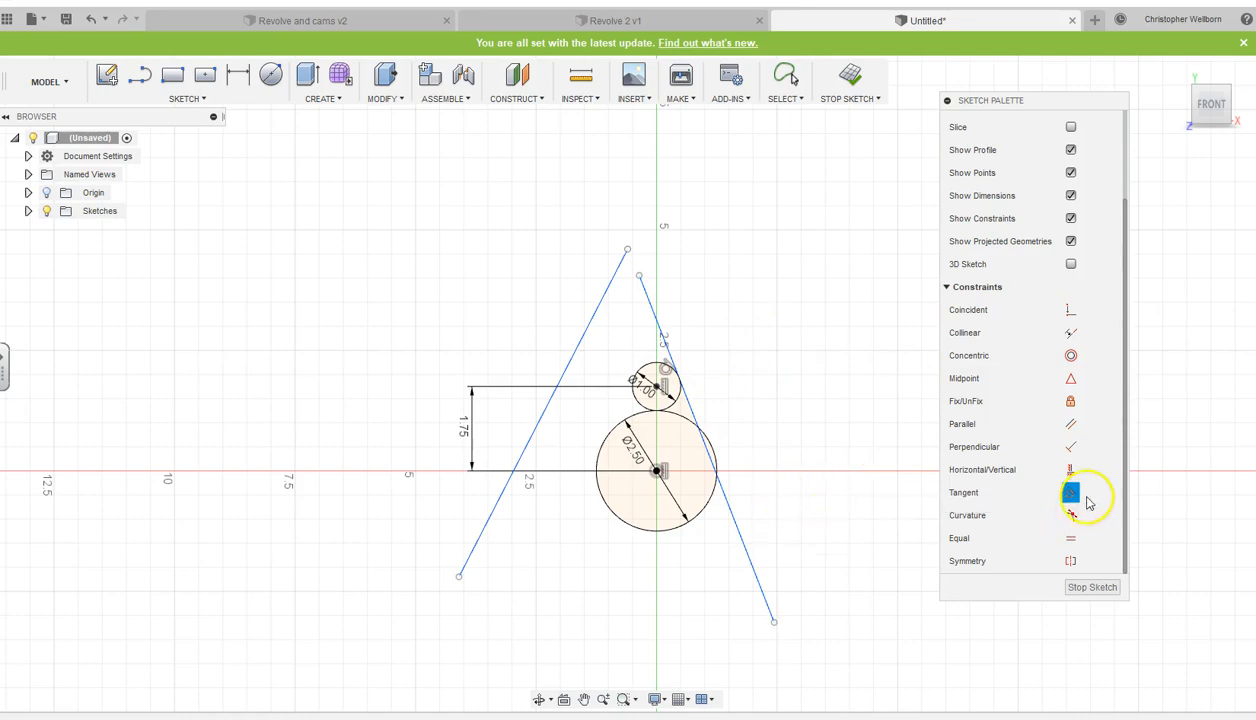
pyautogui.click(731, 513)
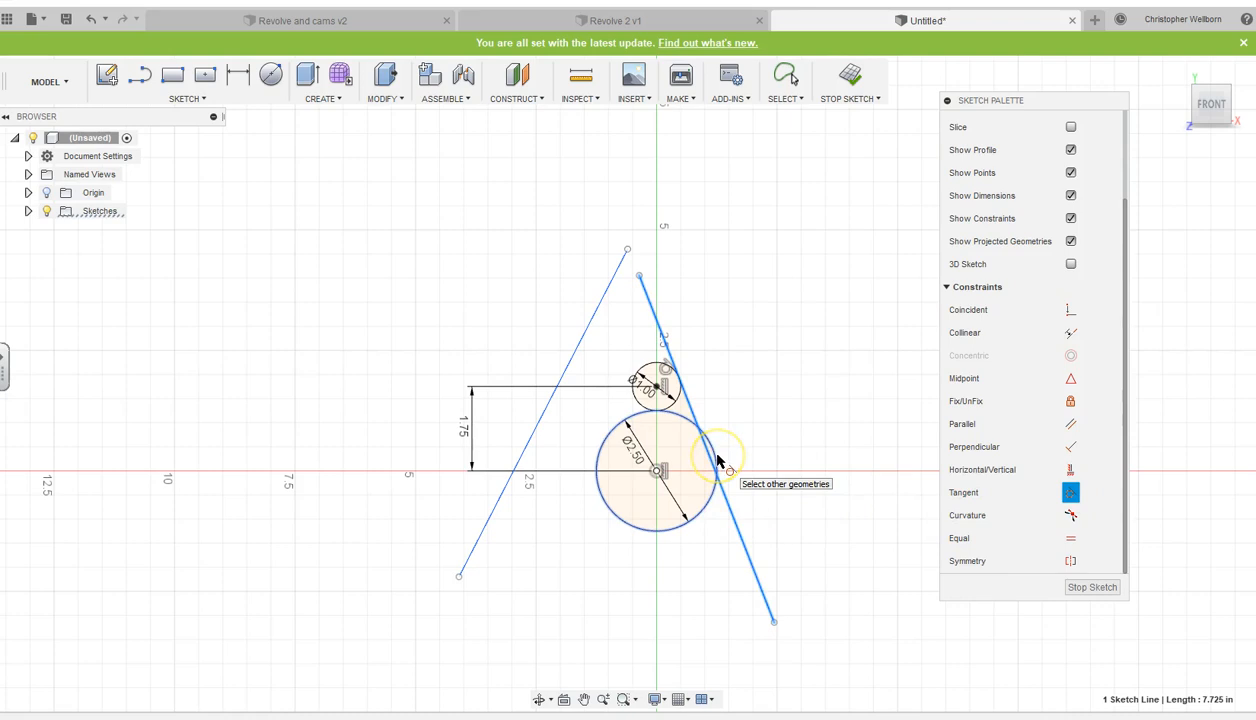
pyautogui.click(717, 462)
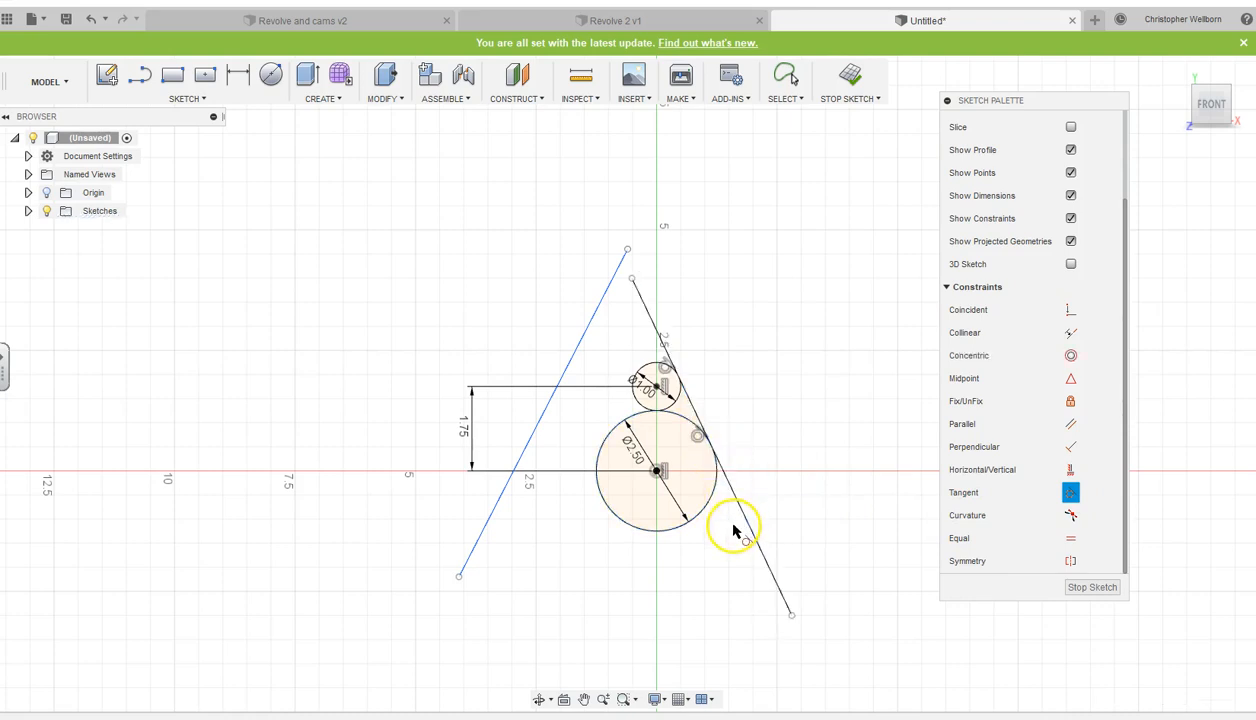
# - Make the left slanted line tangent to both the small and the large circle
pyautogui.click(594, 314)
pyautogui.click(640, 372)
pyautogui.click(576, 493)
pyautogui.click(601, 493)
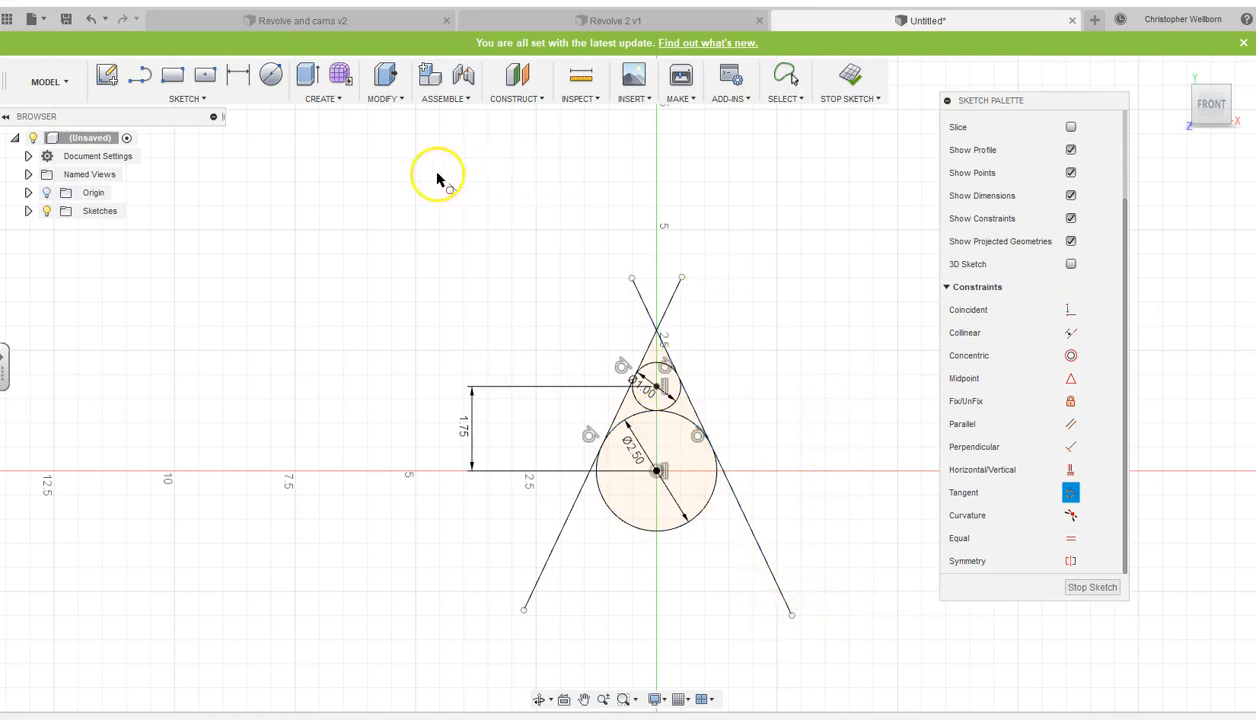
# - Trim both slanted lines back to their tangent points, removing the crossing upper portions and the lower tails
pyautogui.click(208, 100)
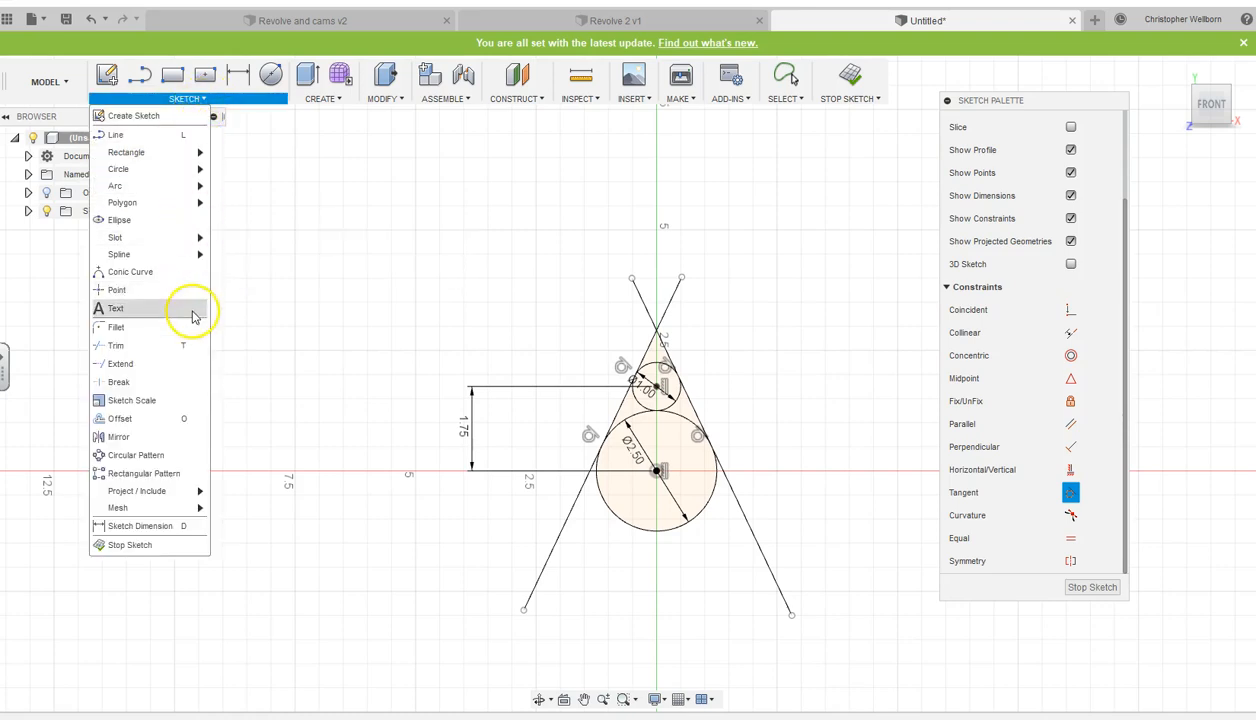
pyautogui.click(140, 345)
pyautogui.scroll(4, 652, 435)
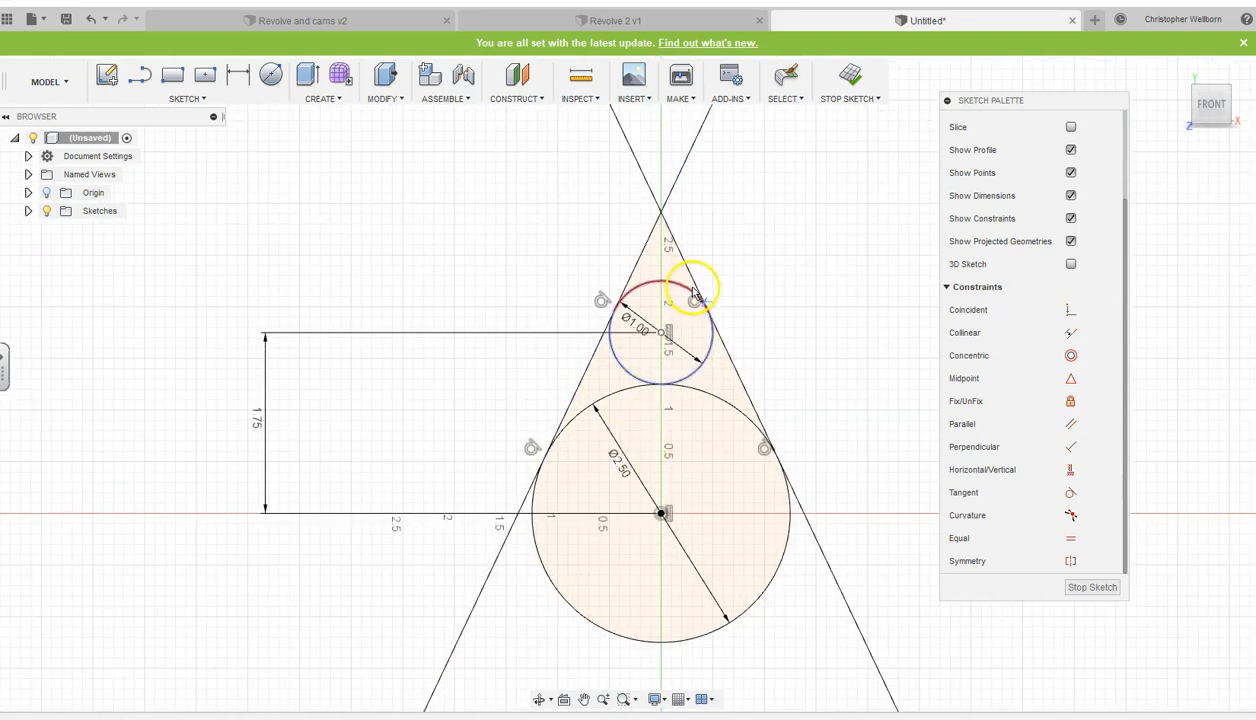
pyautogui.click(640, 268)
pyautogui.click(687, 155)
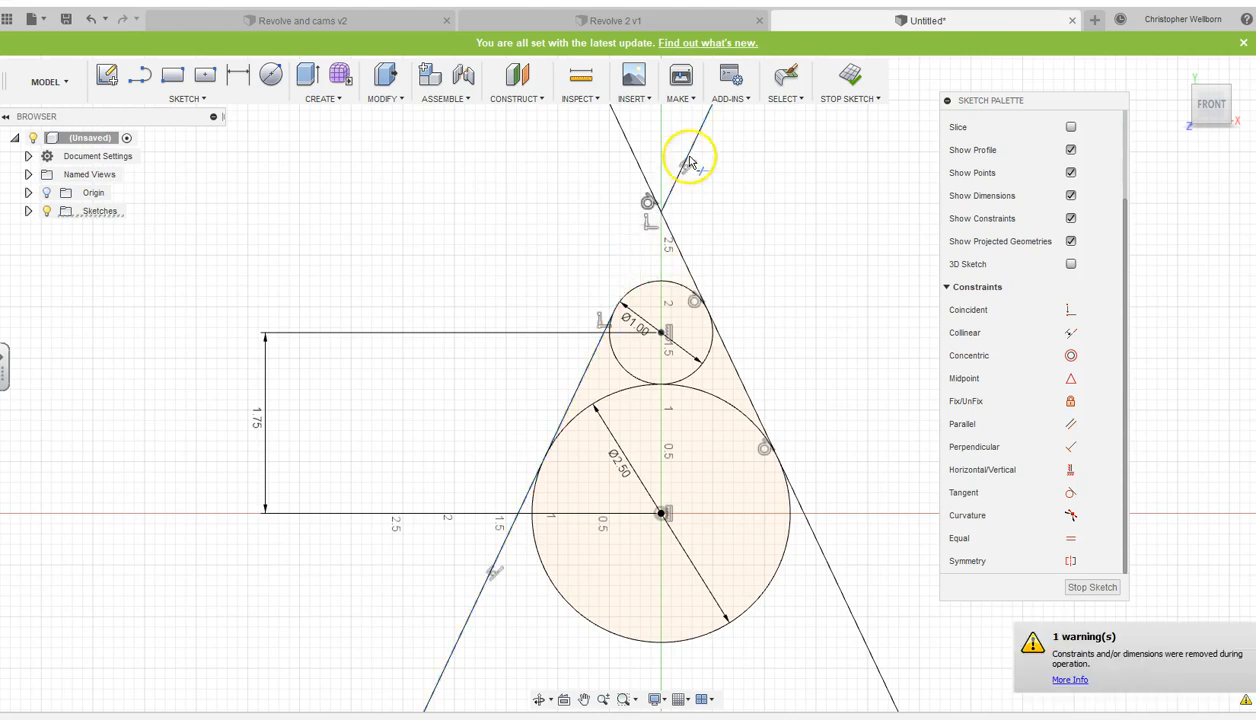
pyautogui.click(650, 190)
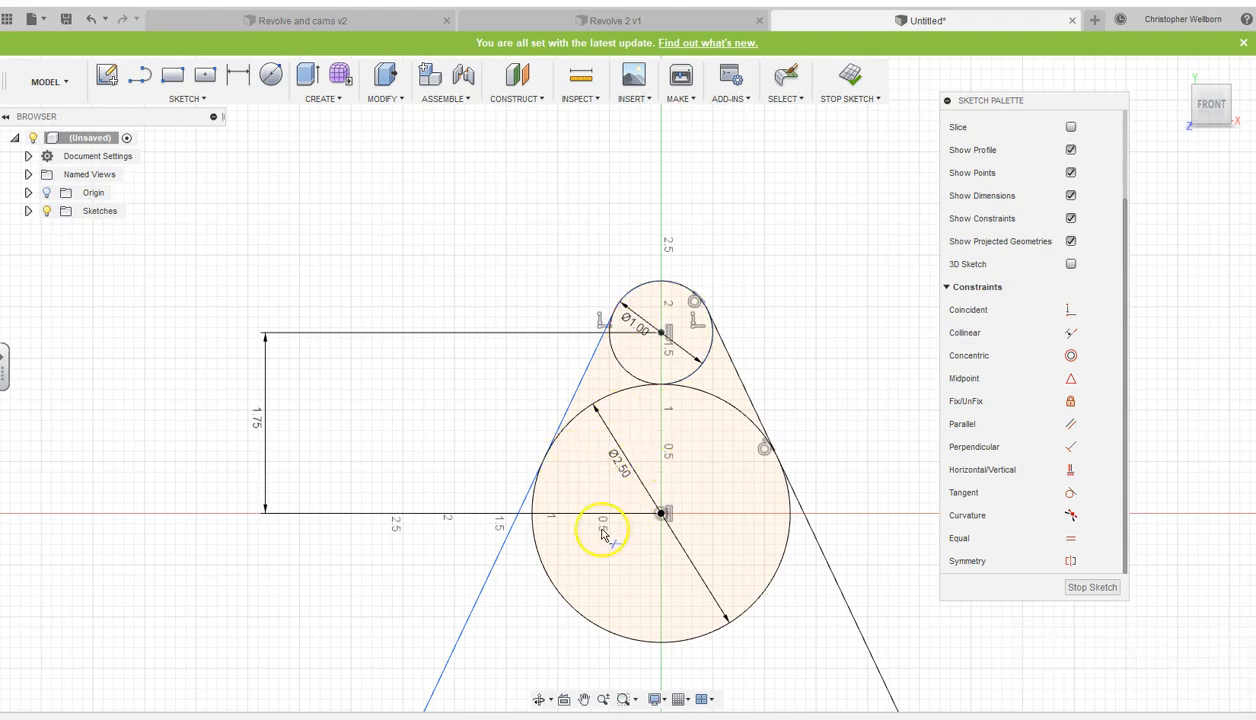
pyautogui.click(497, 557)
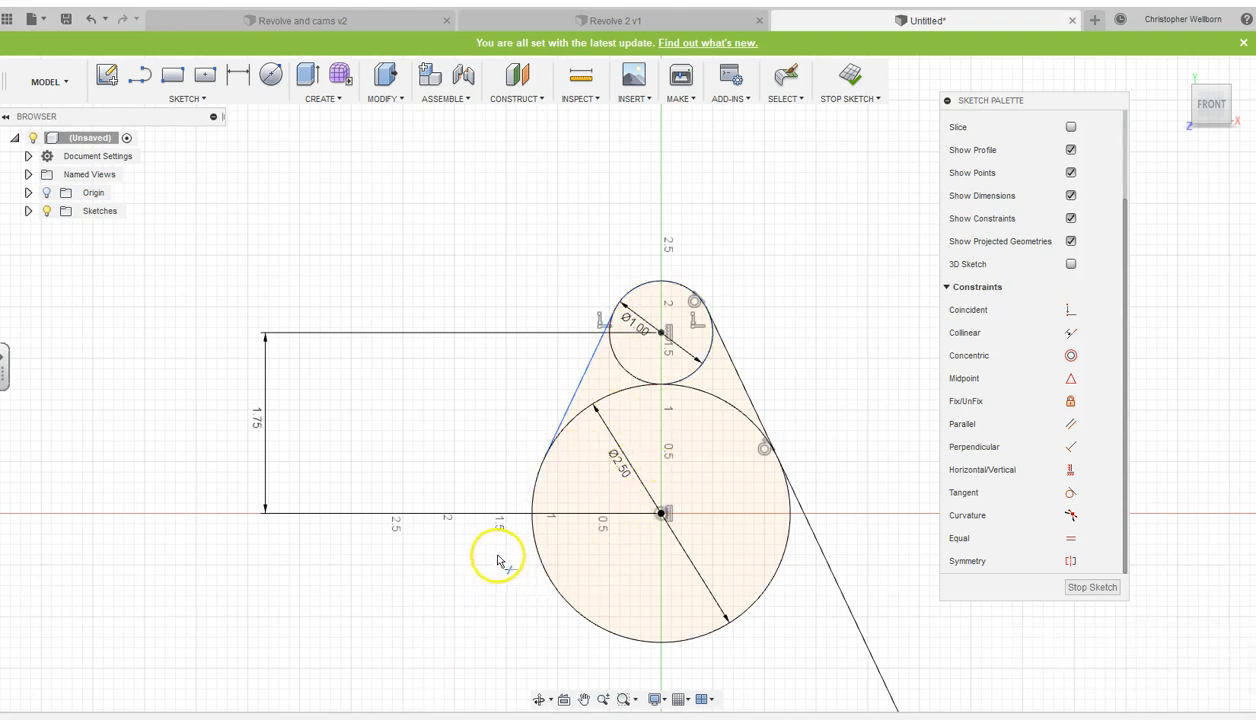
pyautogui.click(840, 596)
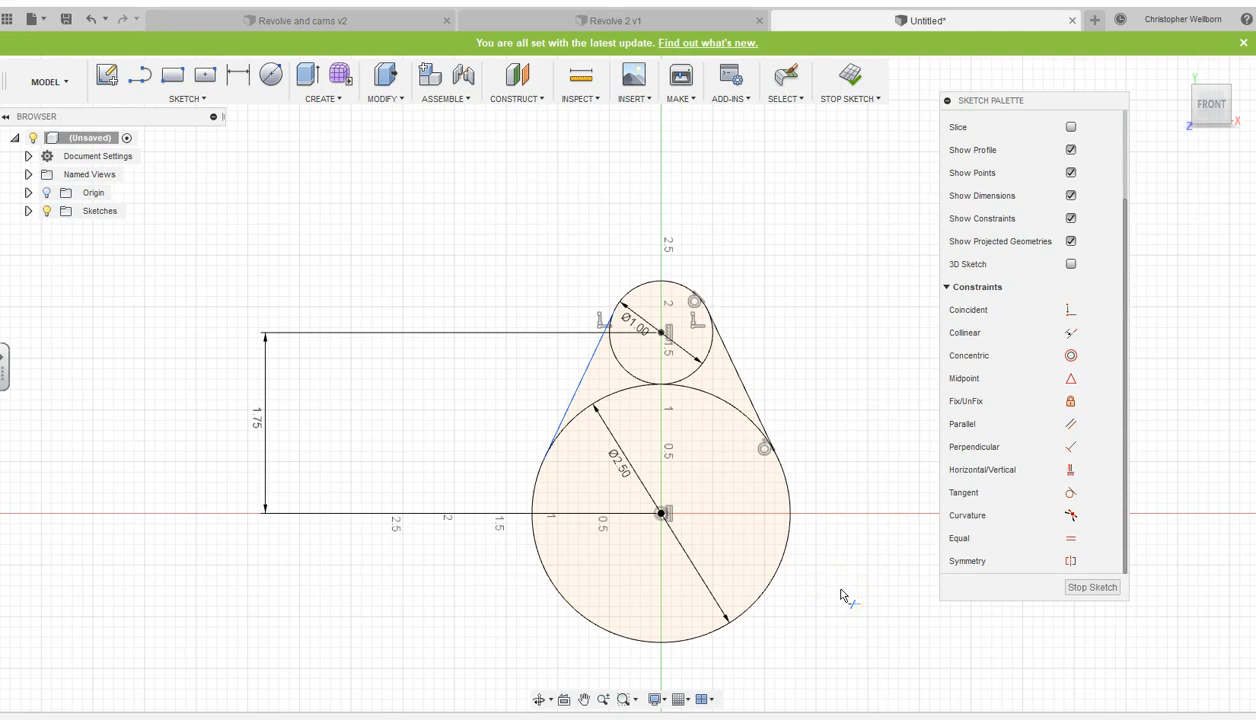
# - Trim away the small circle's lower arc and the large circle's upper arc inside the teardrop outline
pyautogui.click(620, 365)
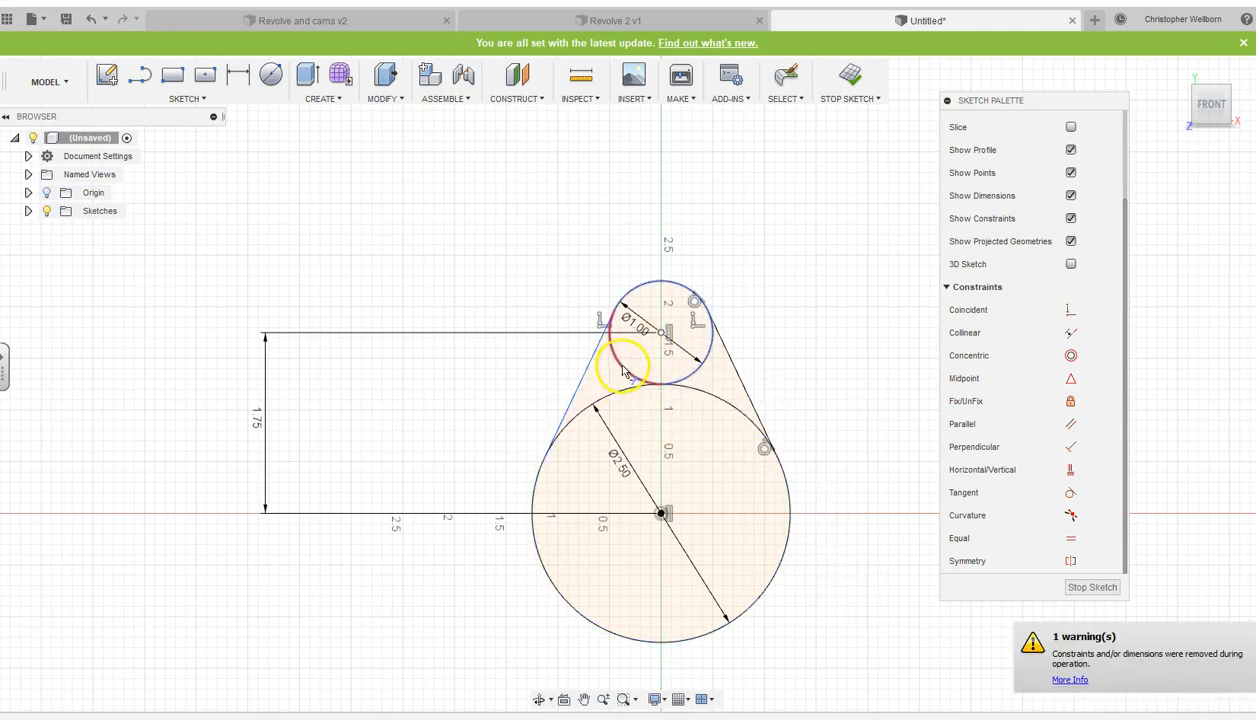
pyautogui.click(695, 380)
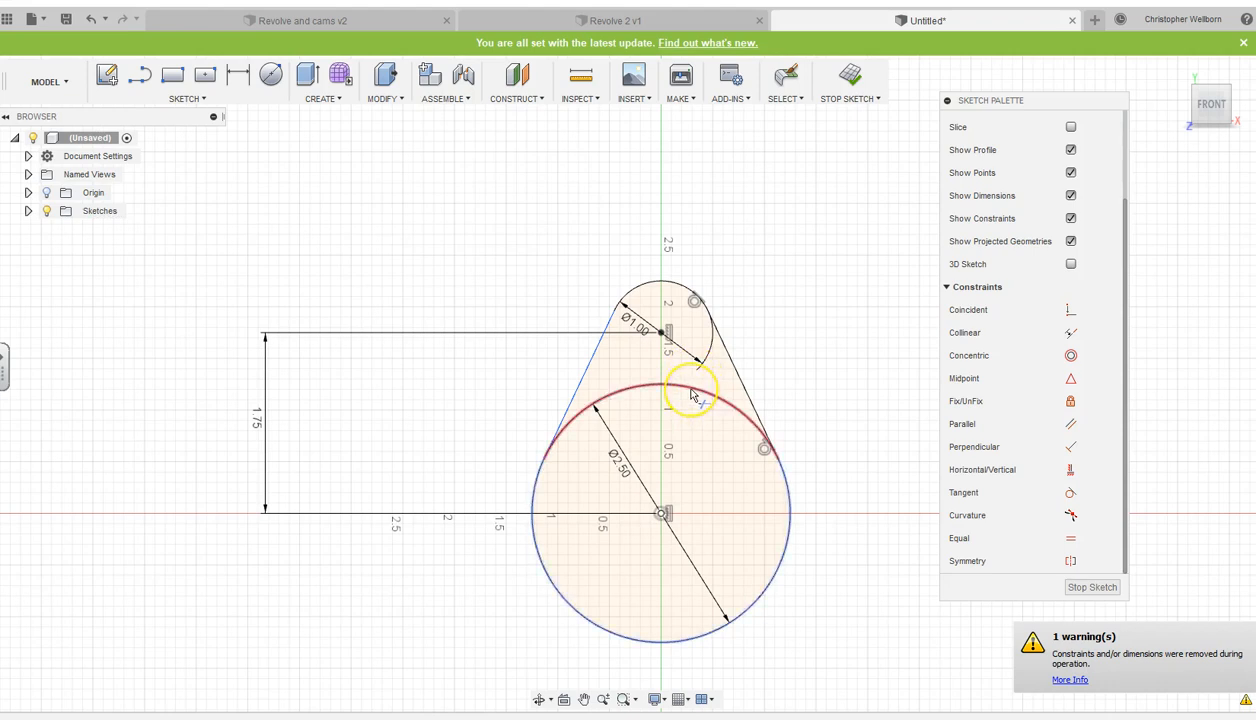
pyautogui.click(690, 395)
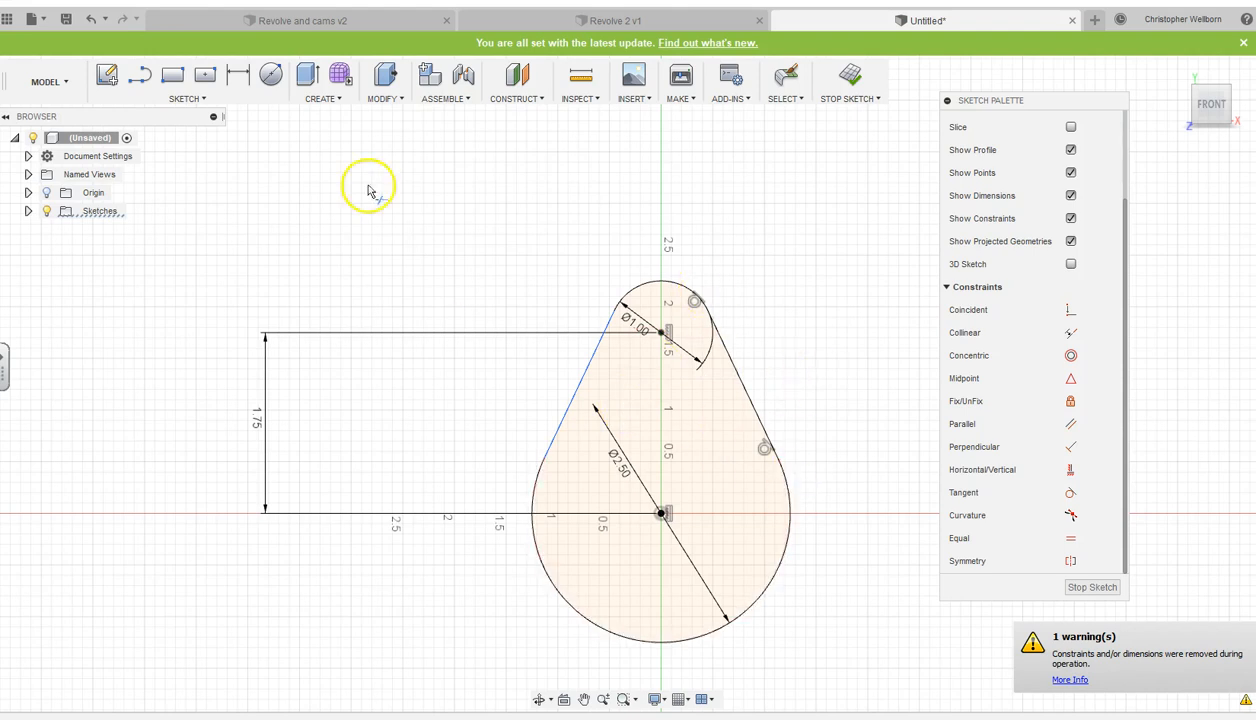
# - Sketch a 0.25 in diameter circle for the shaft hole at the centre of the large arc
pyautogui.click(271, 84)
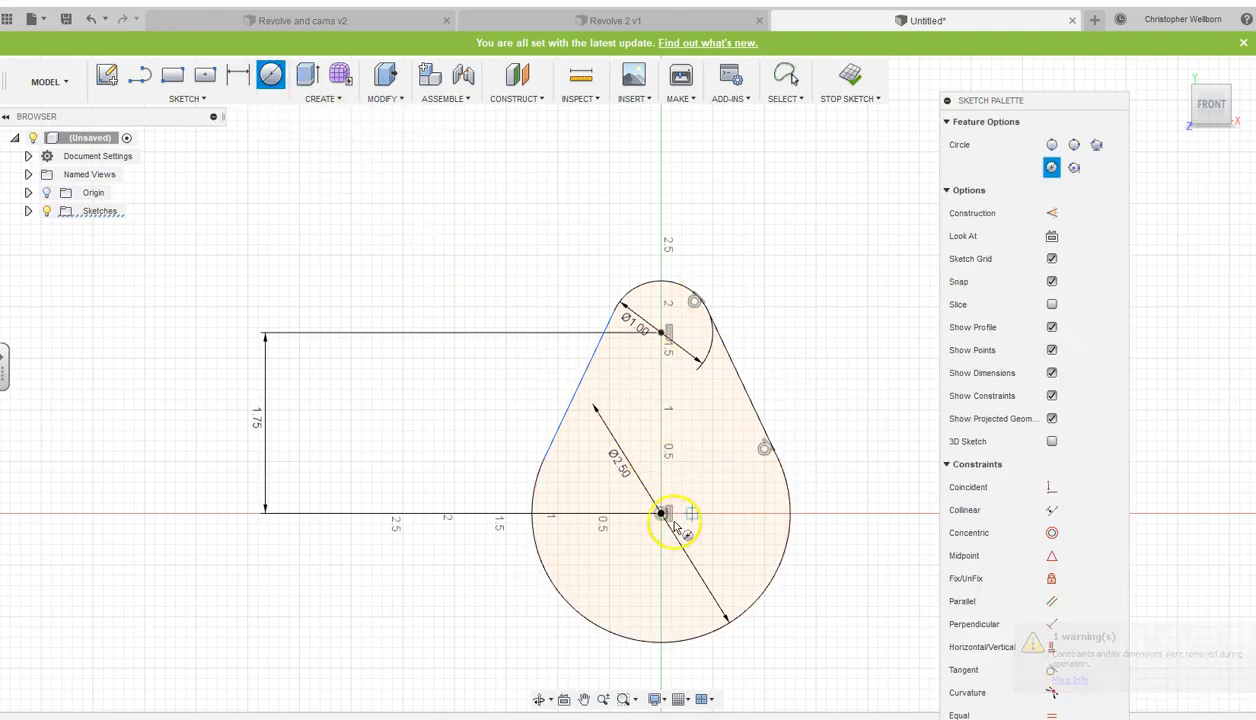
pyautogui.scroll(4, 661, 514)
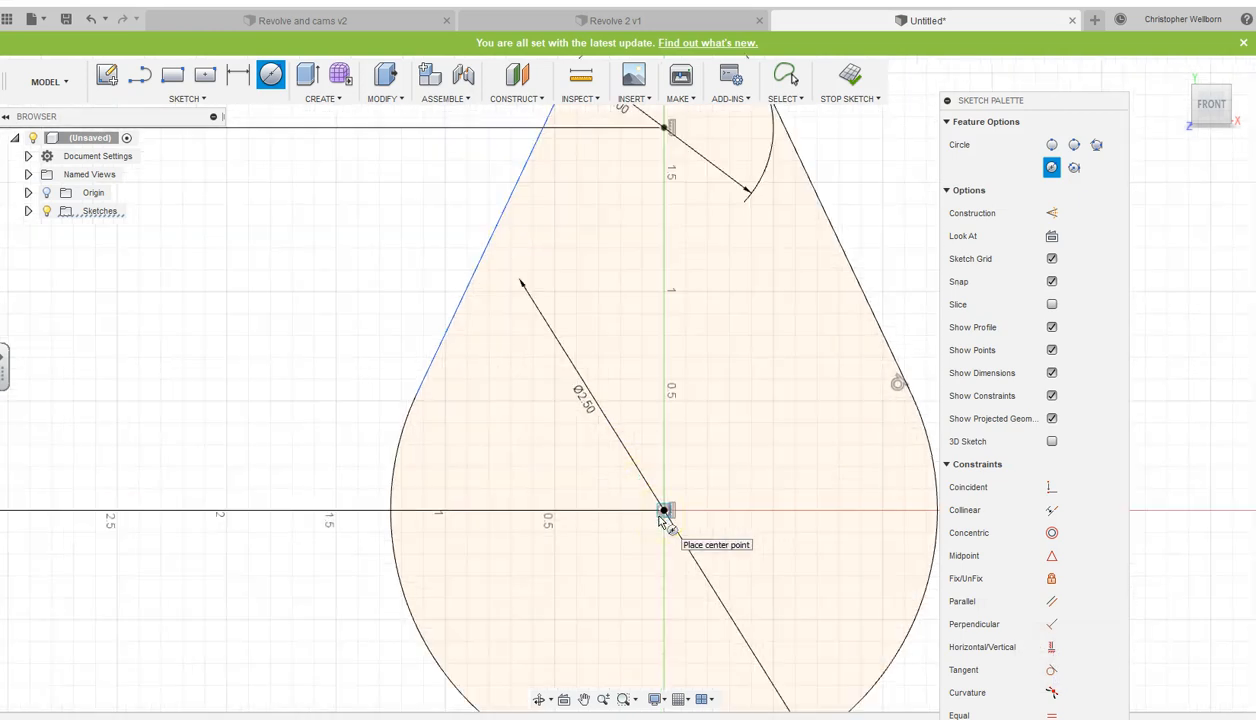
pyautogui.click(665, 513)
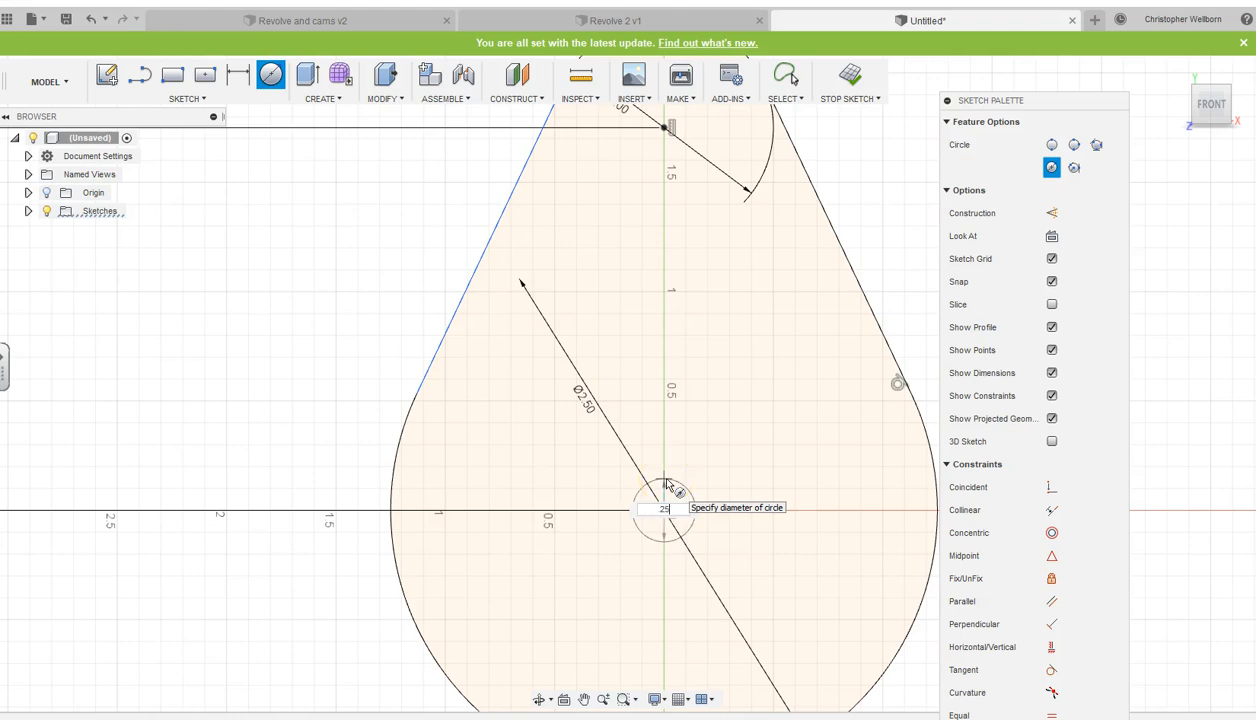
pyautogui.write('.25')
pyautogui.press('Return')
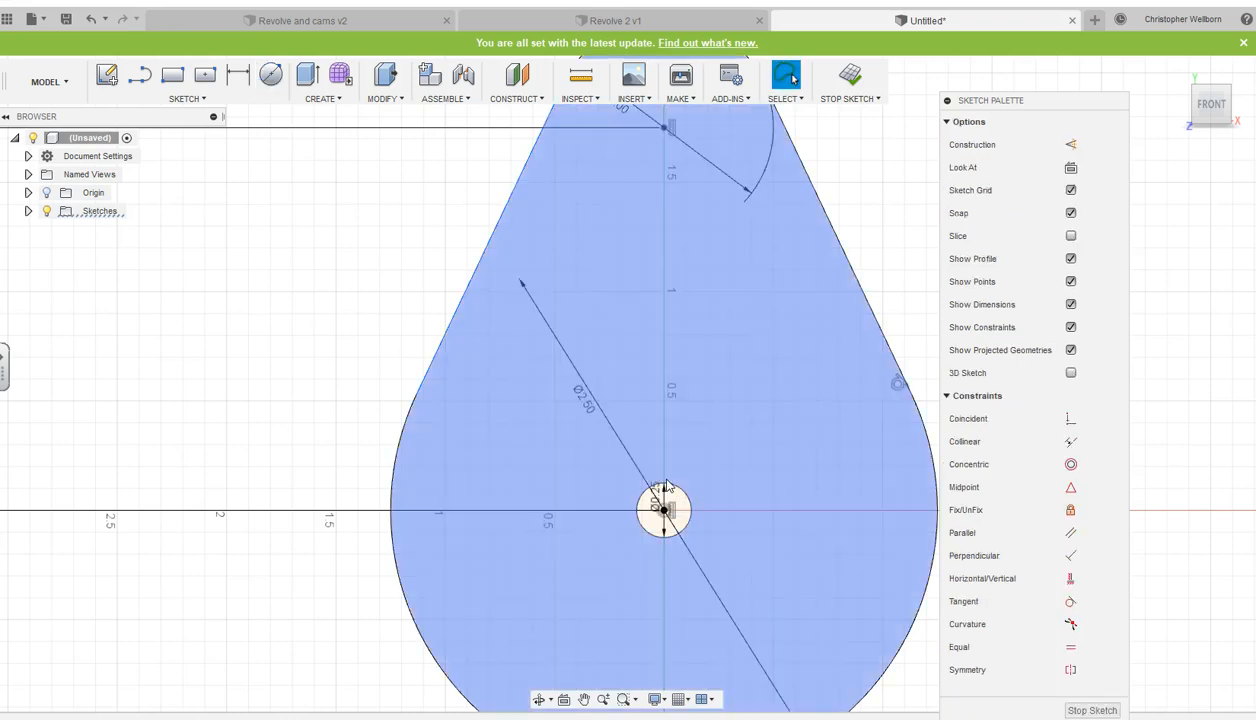
pyautogui.scroll(-3, 590, 492)
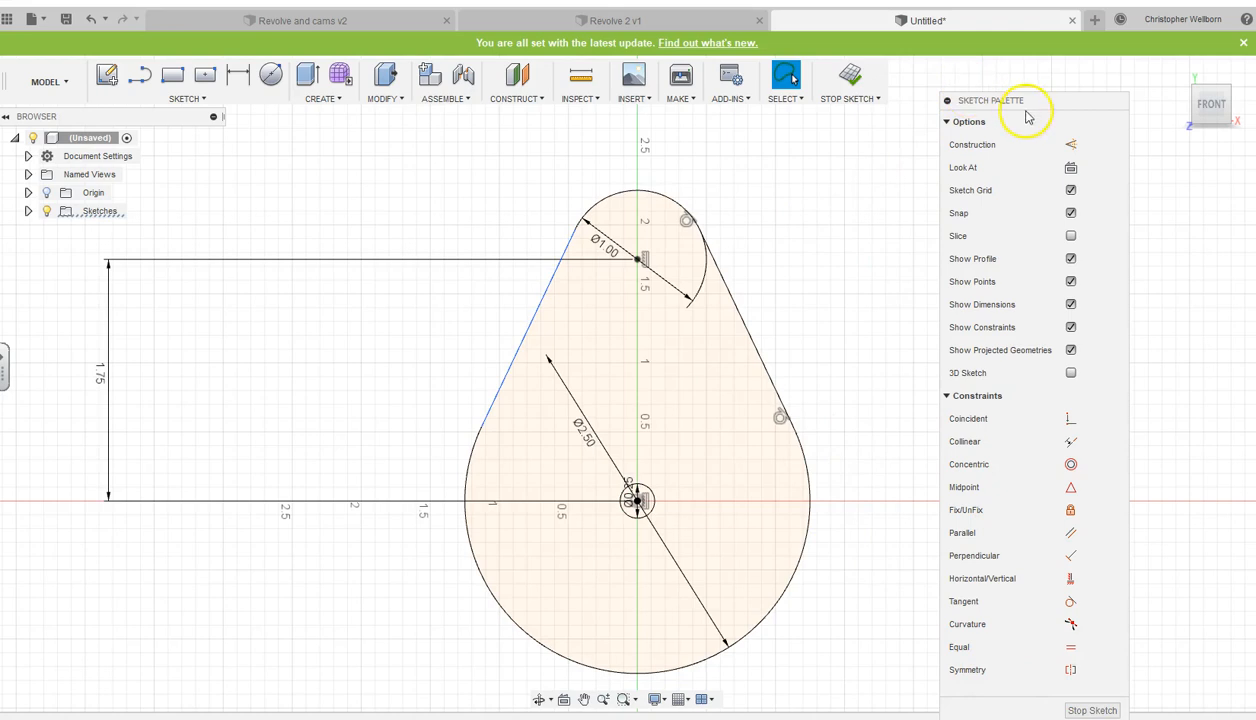
# - Move the sketch palette aside and finish the cam profile sketch
pyautogui.moveTo(1052, 111)
pyautogui.mouseDown()
pyautogui.moveTo(945, 81)
pyautogui.moveTo(1110, 97)
pyautogui.mouseUp()
pyautogui.click(855, 100)
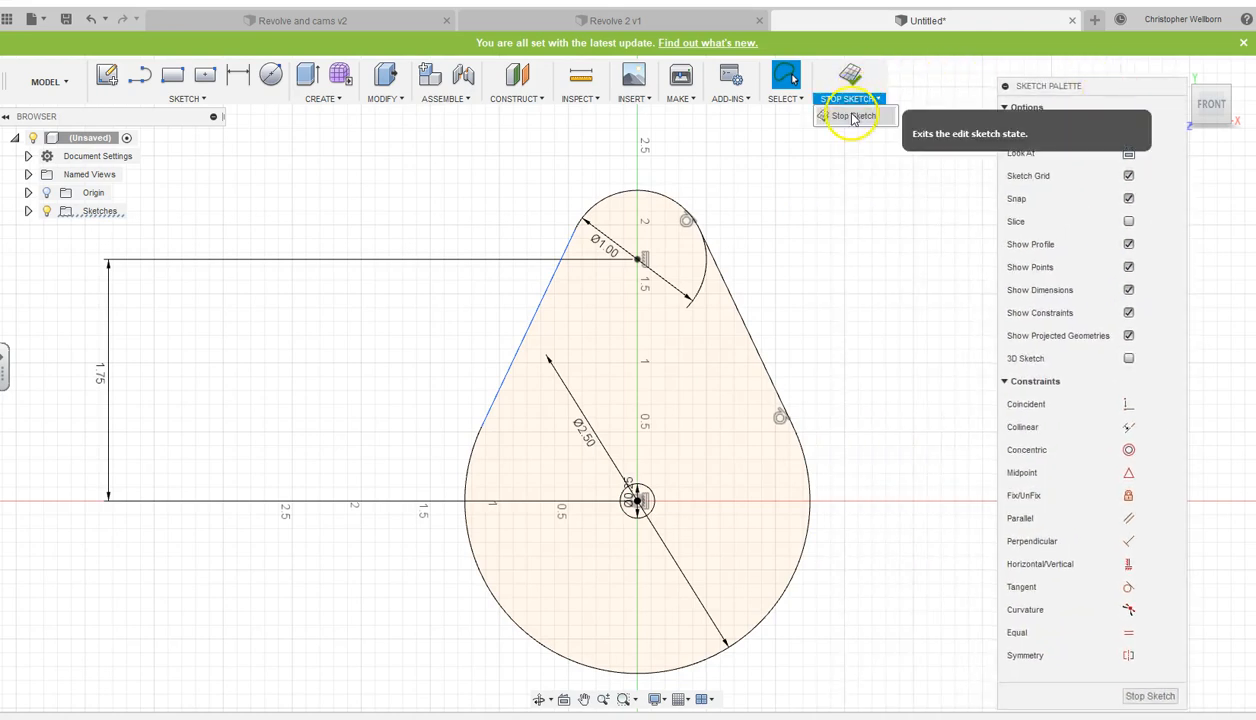
pyautogui.click(853, 116)
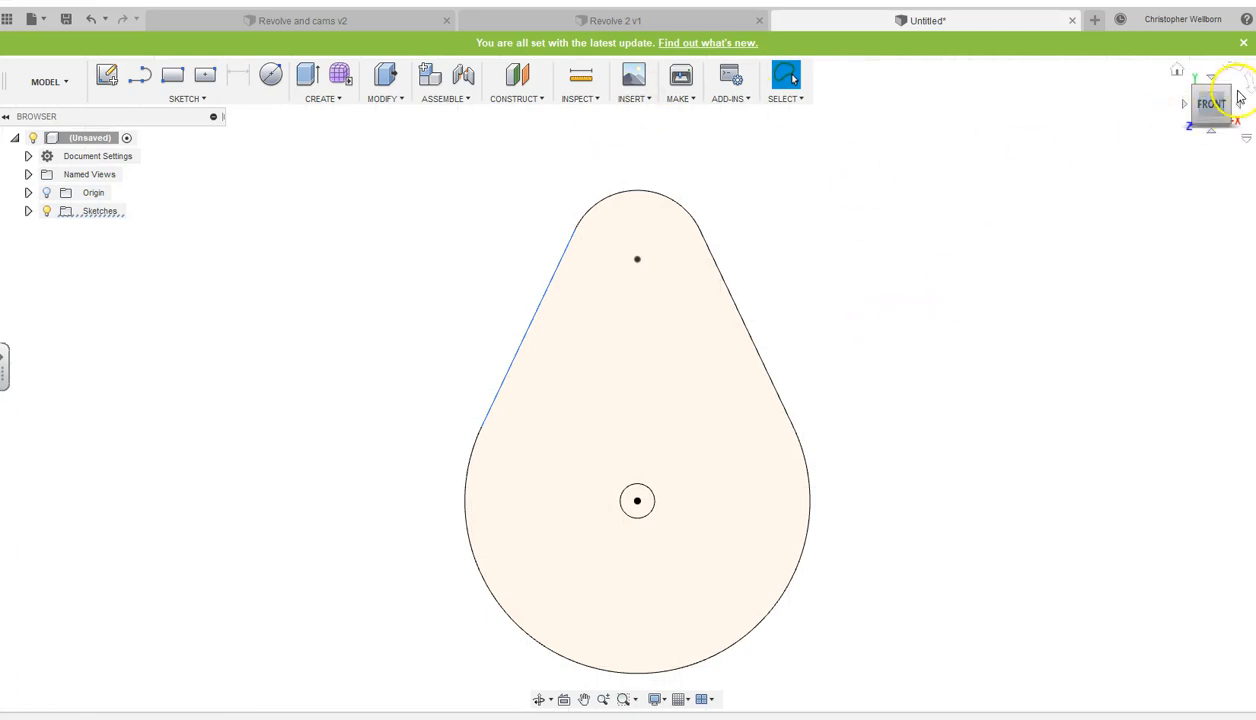
# - Extrude the teardrop profile 0.25 in as a new body with Press Pull, leaving the shaft hole open
pyautogui.click(1181, 71)
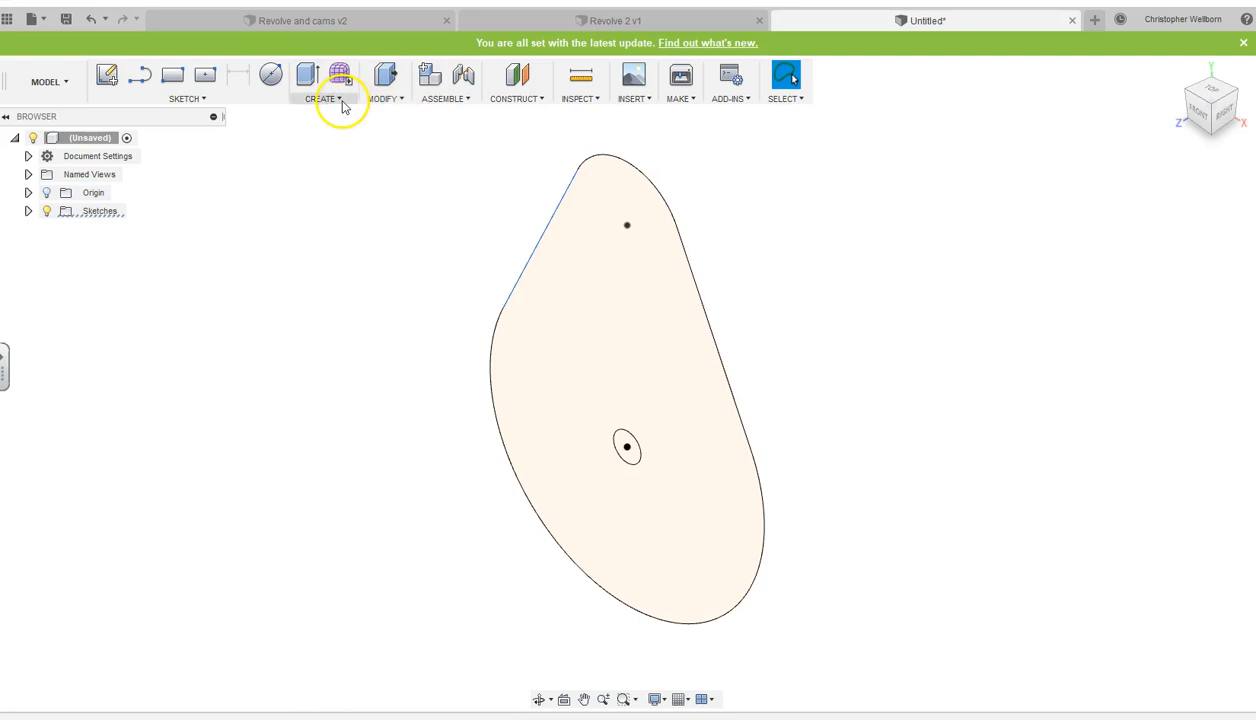
pyautogui.rightClick(386, 205)
pyautogui.click(442, 184)
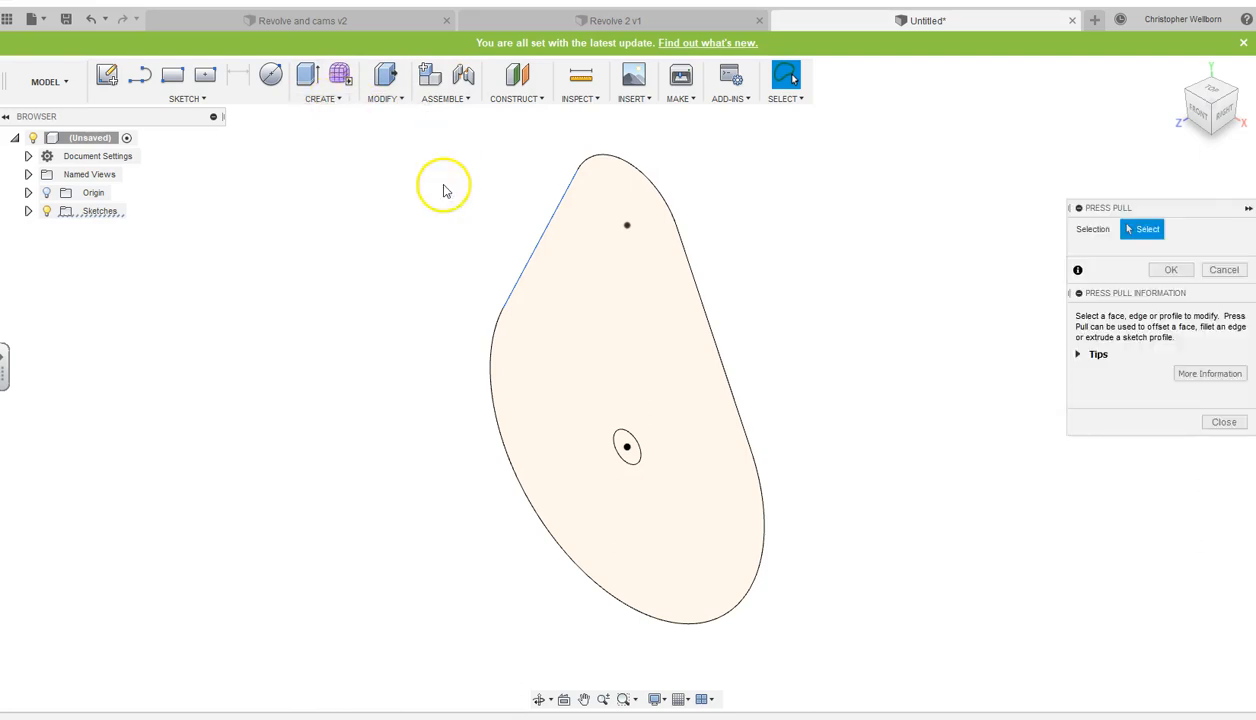
pyautogui.click(628, 388)
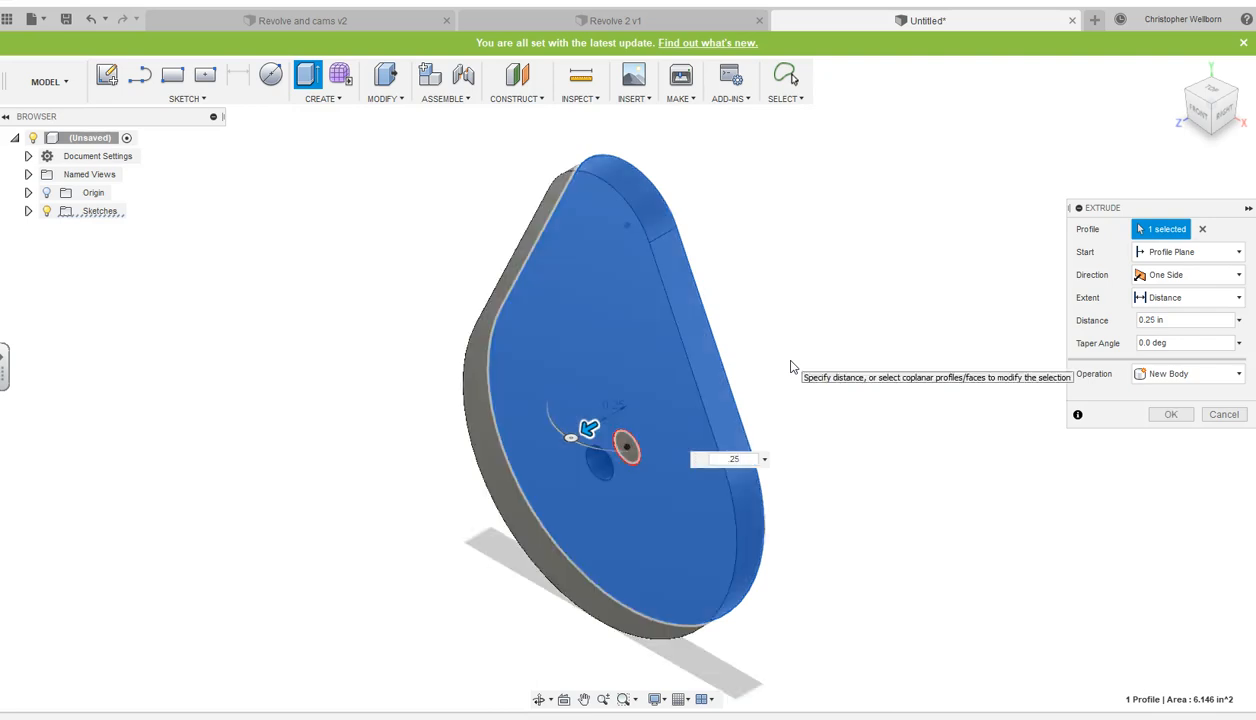
pyautogui.press('Return')
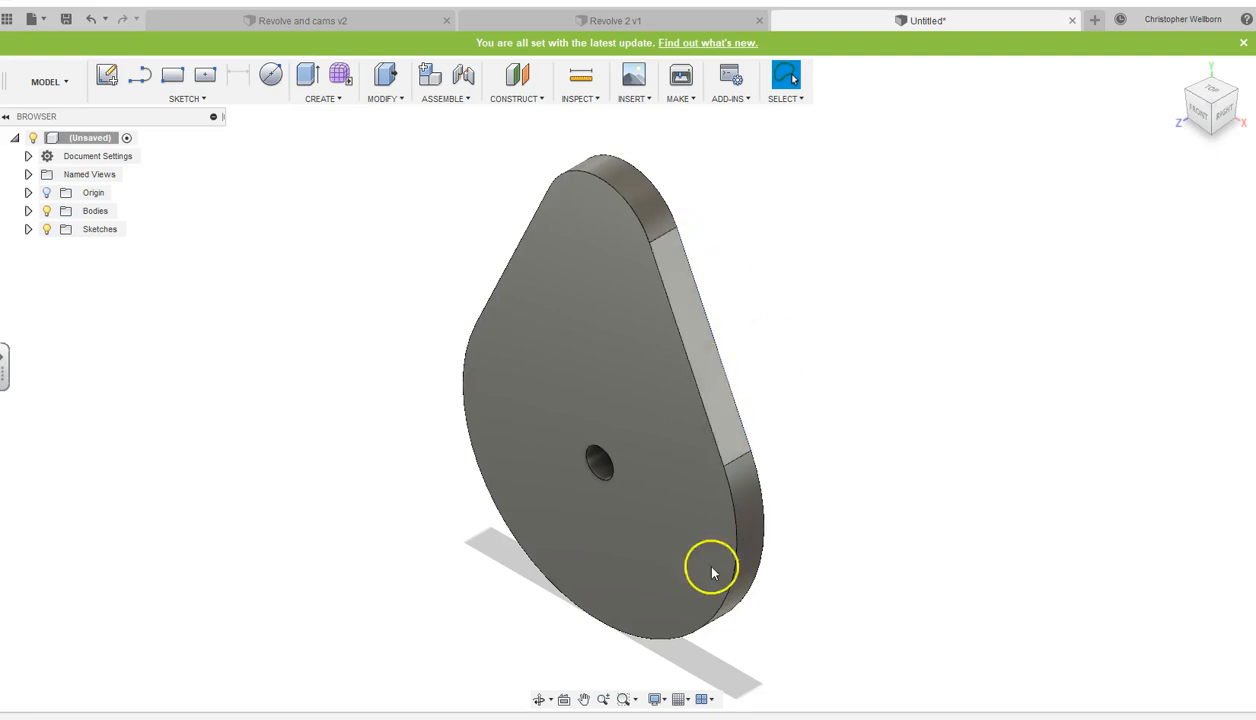